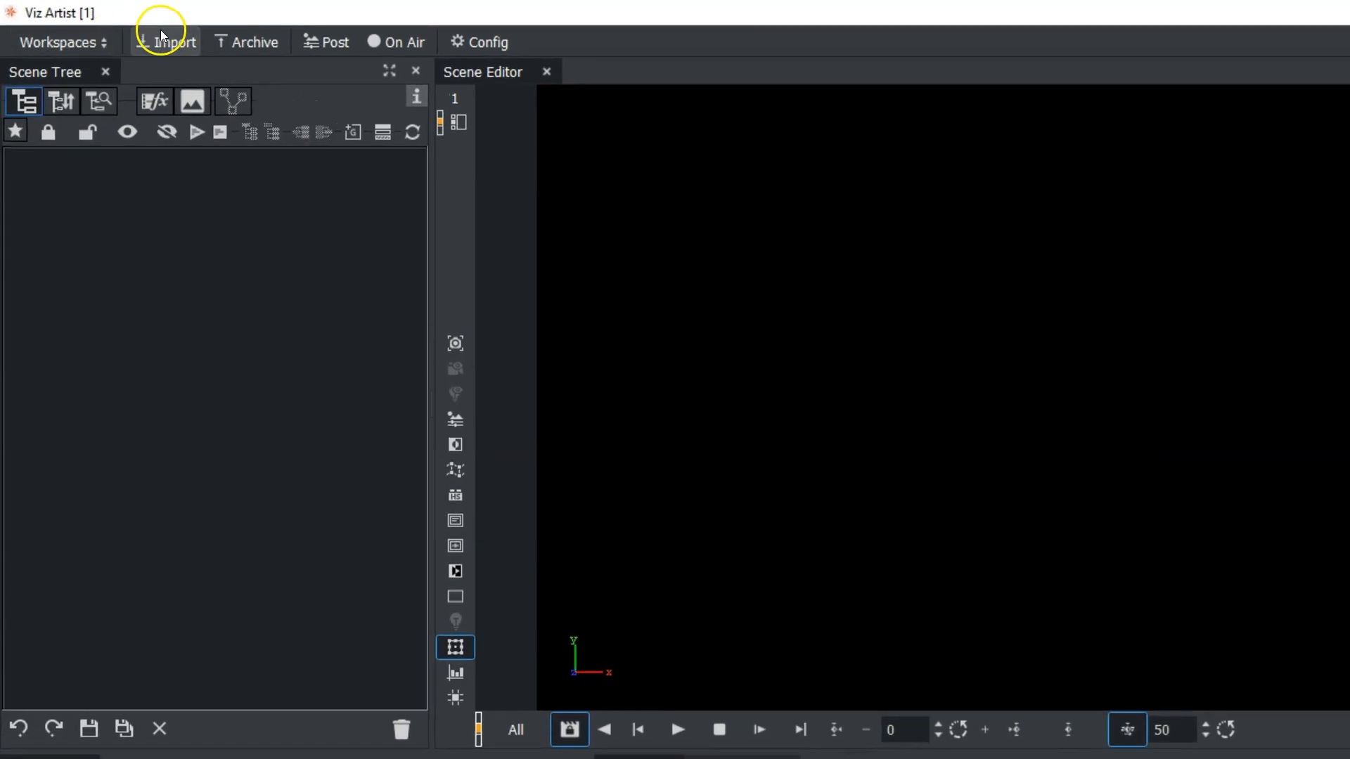
- Open the import workspace and create a folder named newfolder under ALL_GLOBALS on the server
left_click(161, 35)
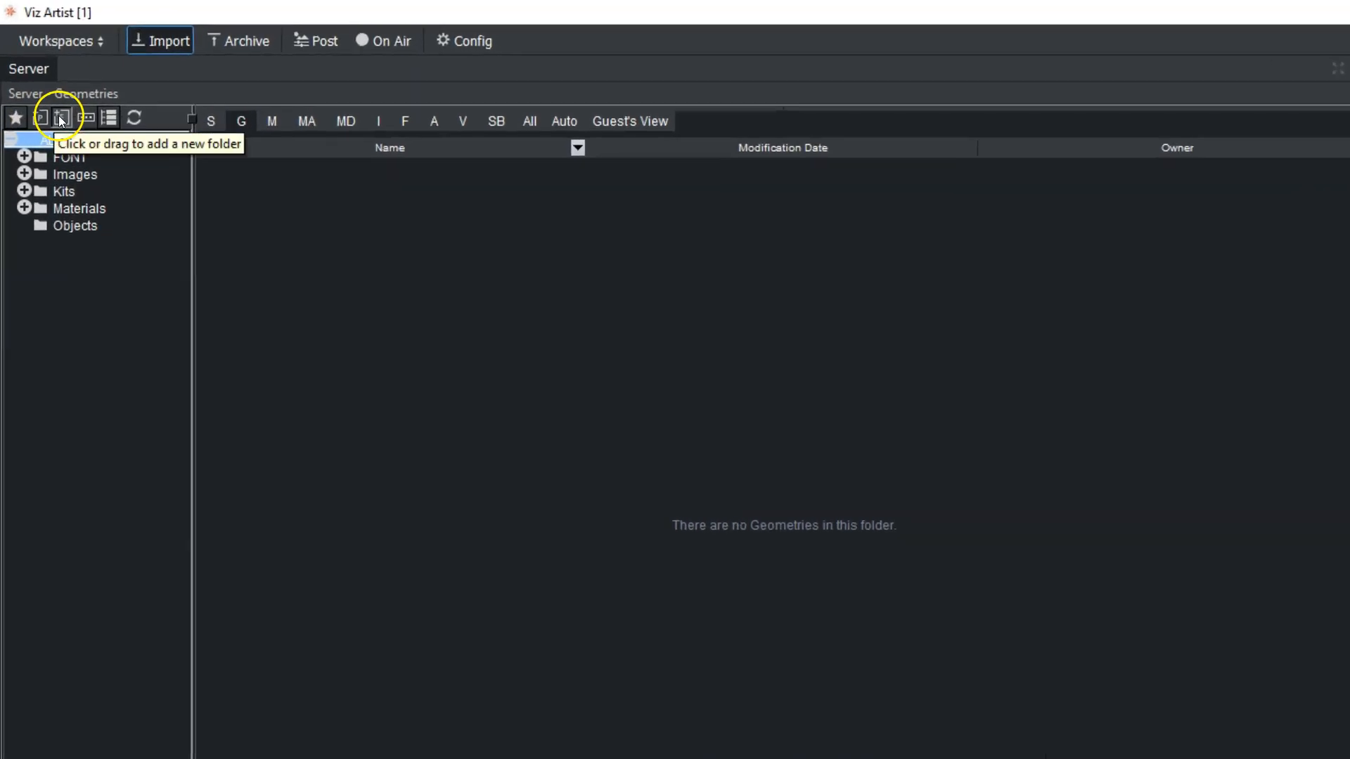
left_click_drag(61, 121, 123, 139)
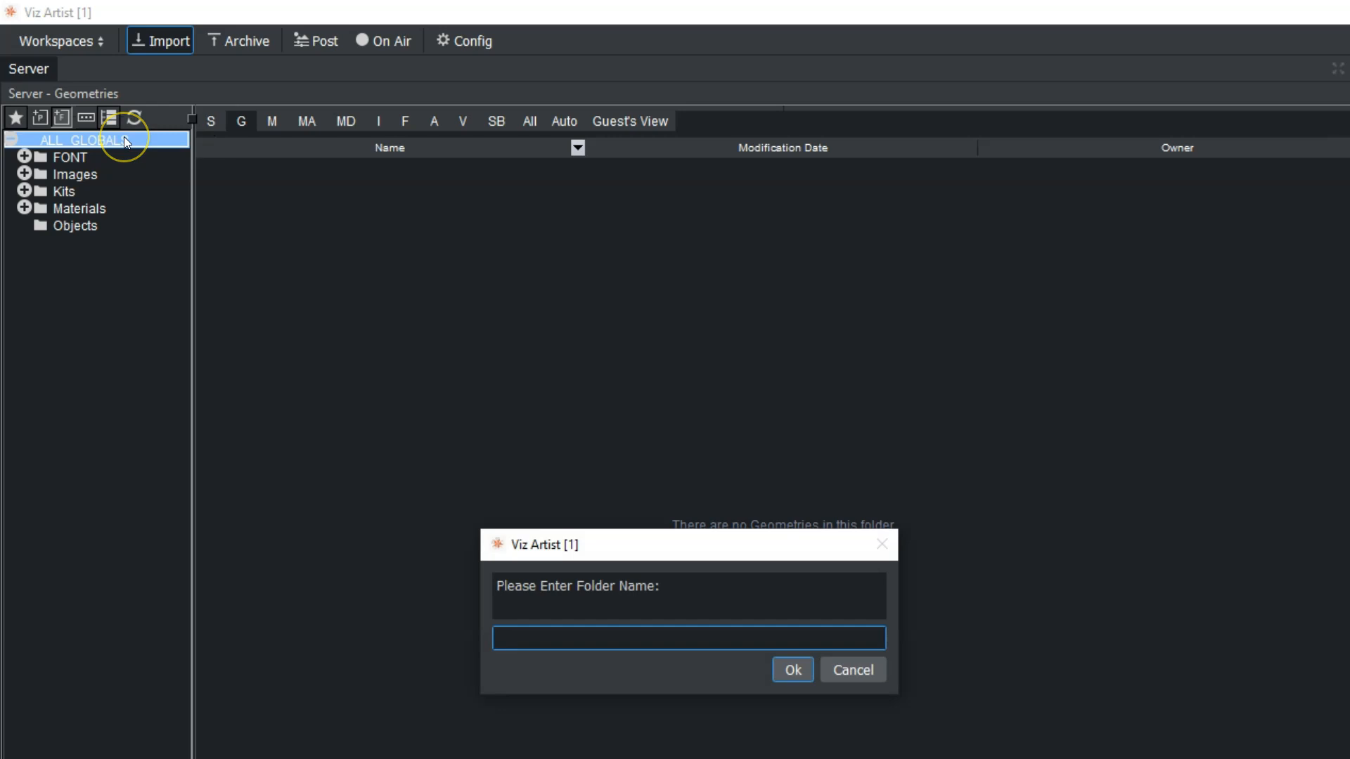
type("newfolder")
key("Return")
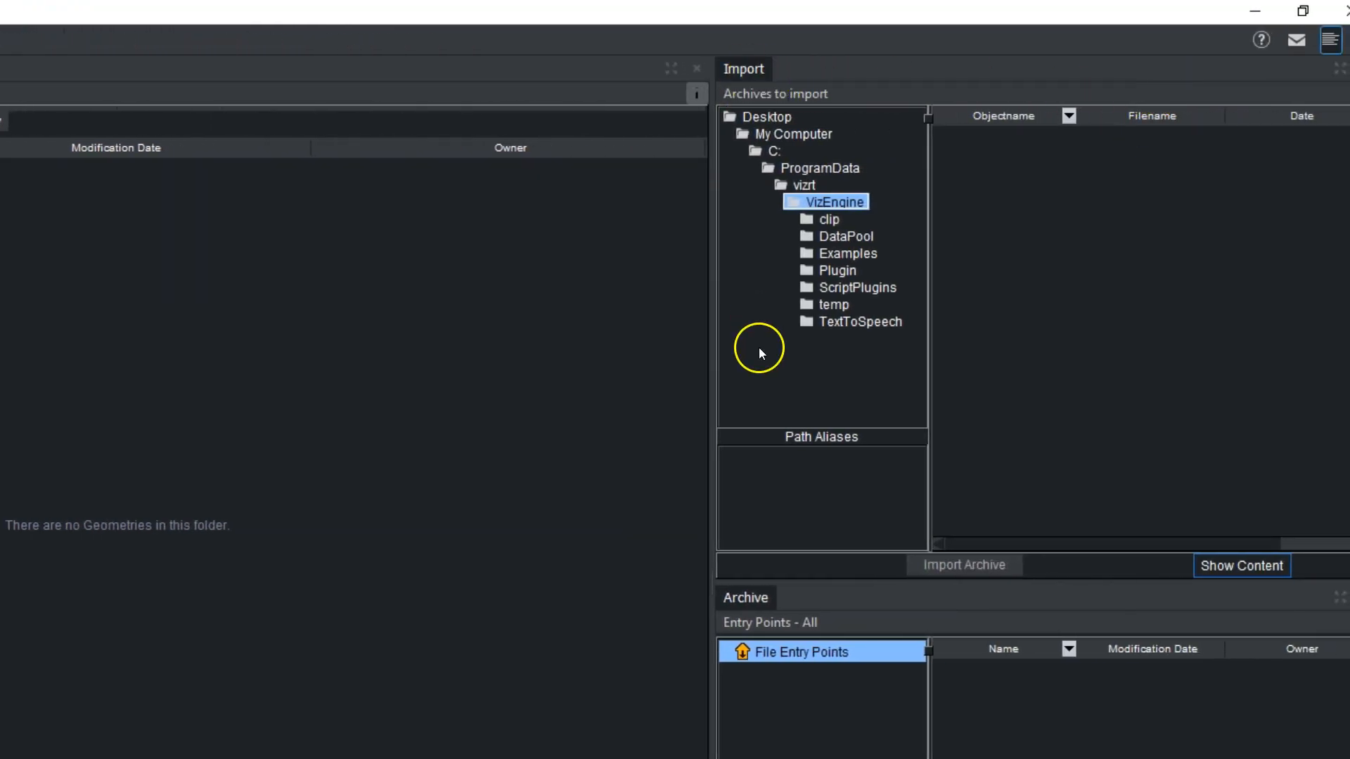
- Browse to the archives folder inside DemoStarterKit on drive D, with Archives as the import type
left_click(776, 135)
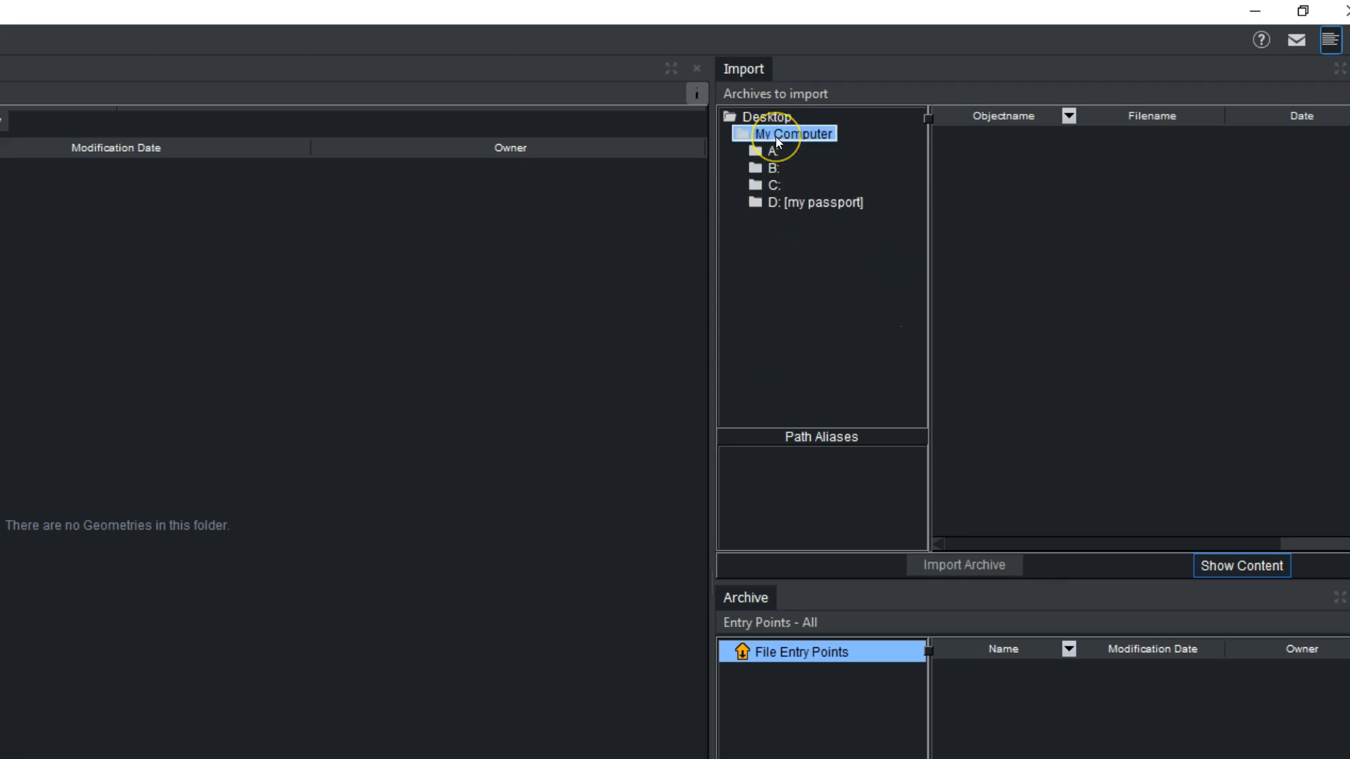
left_click(819, 204)
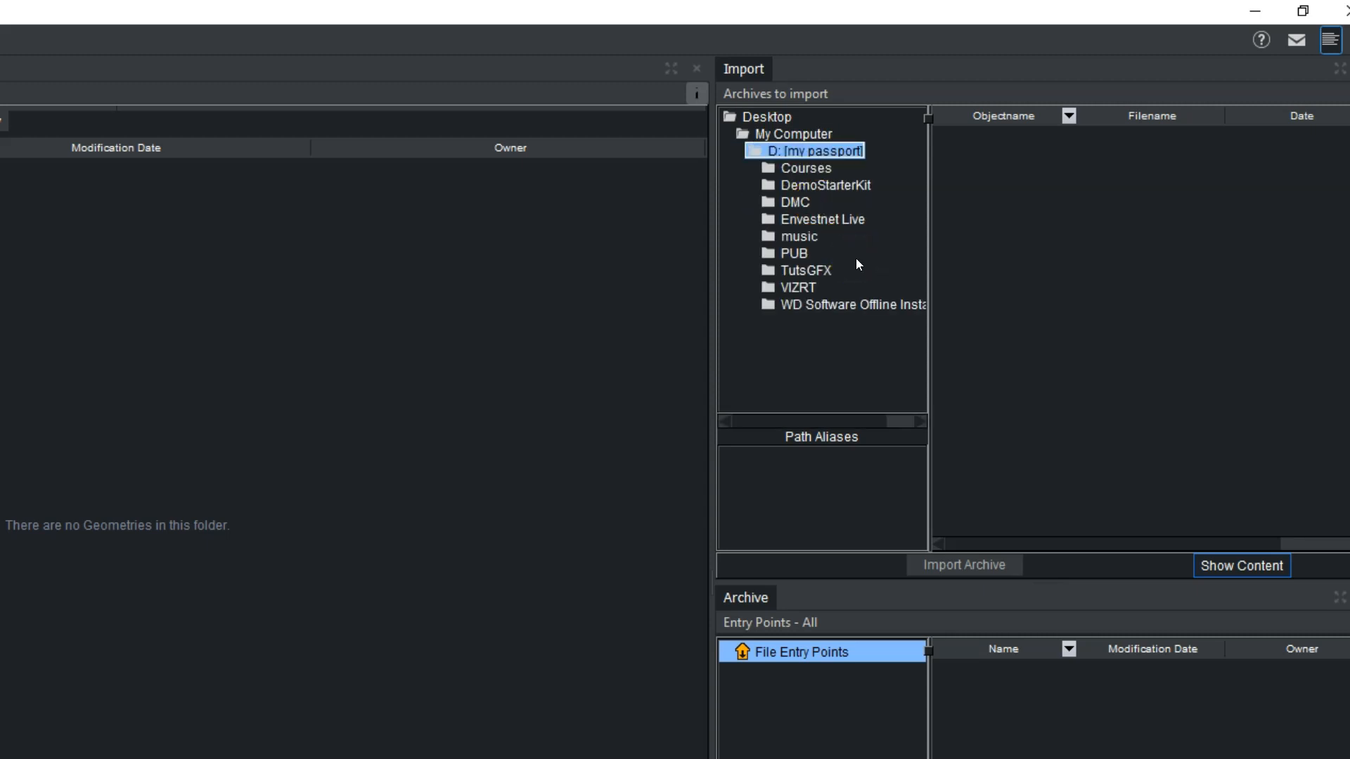
left_click(835, 190)
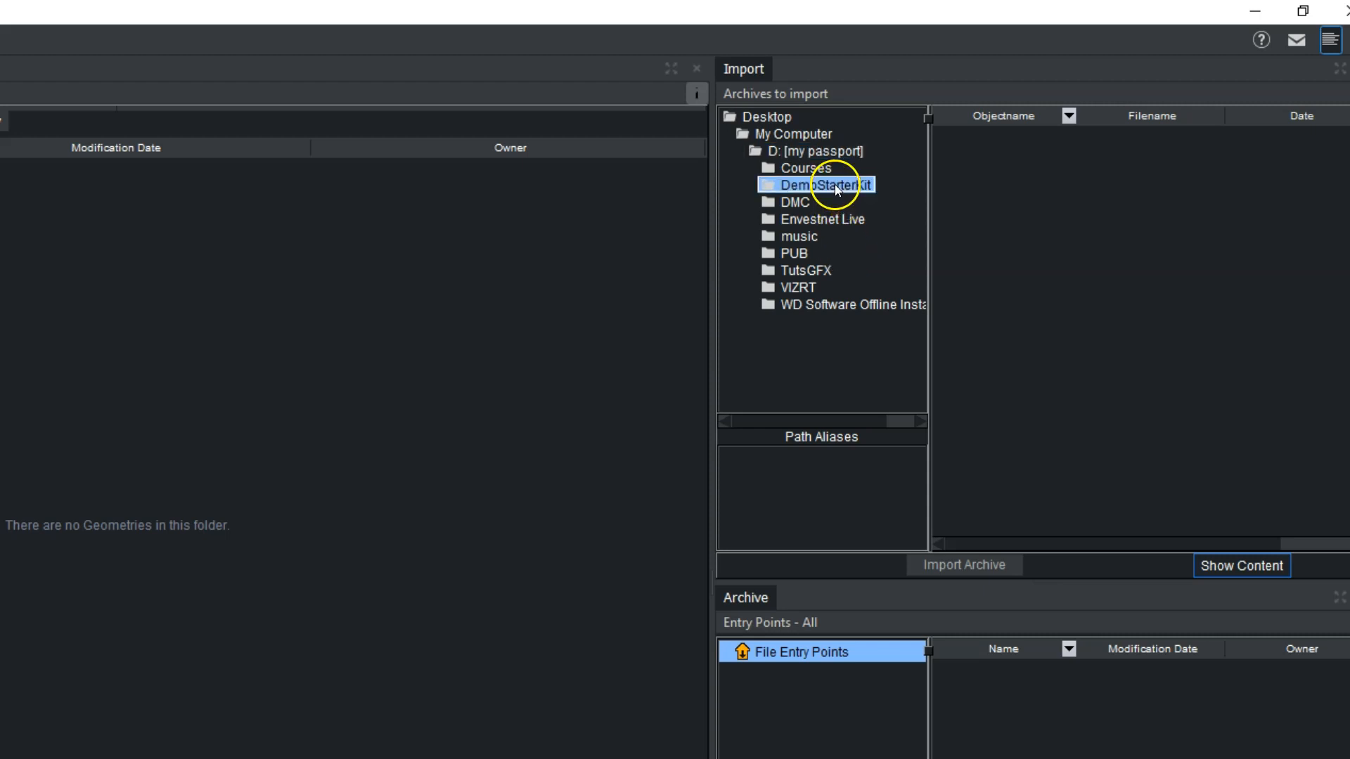
left_click(765, 93)
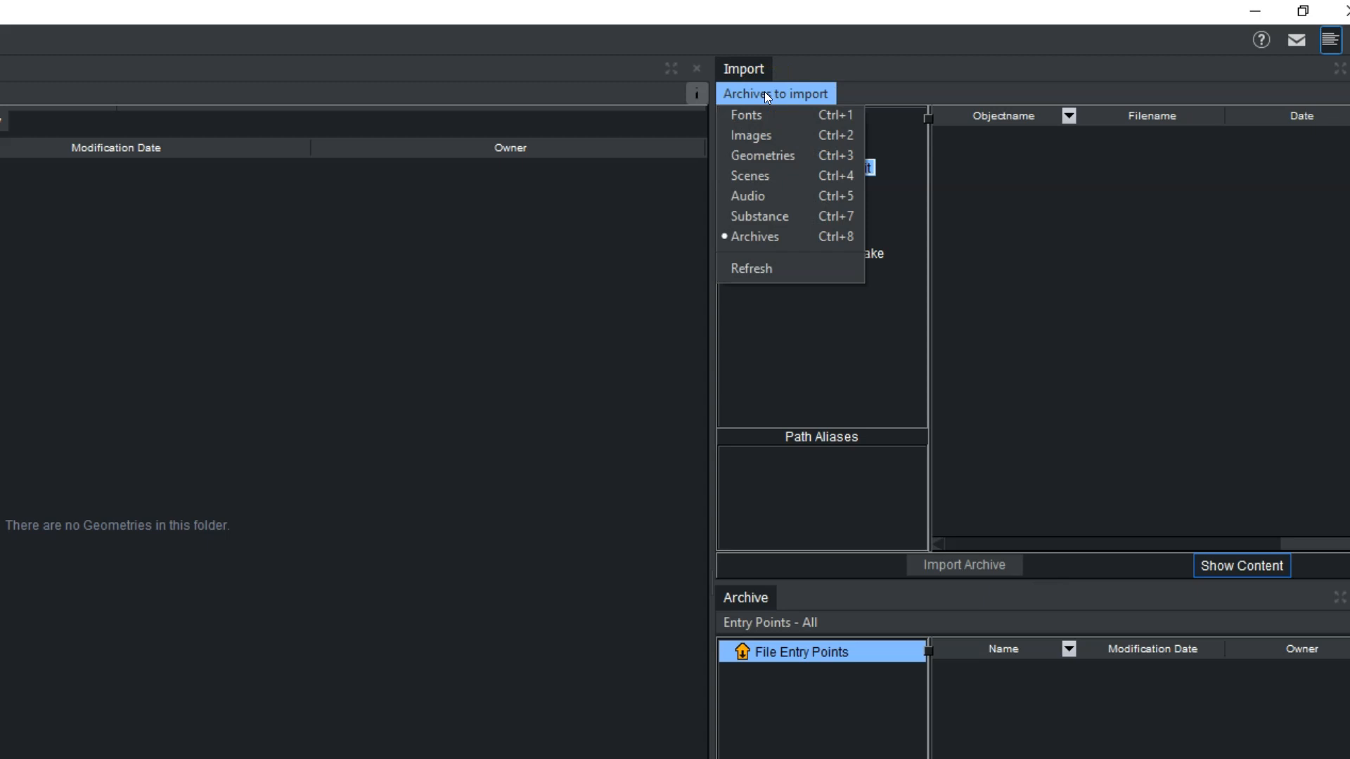
left_click(757, 237)
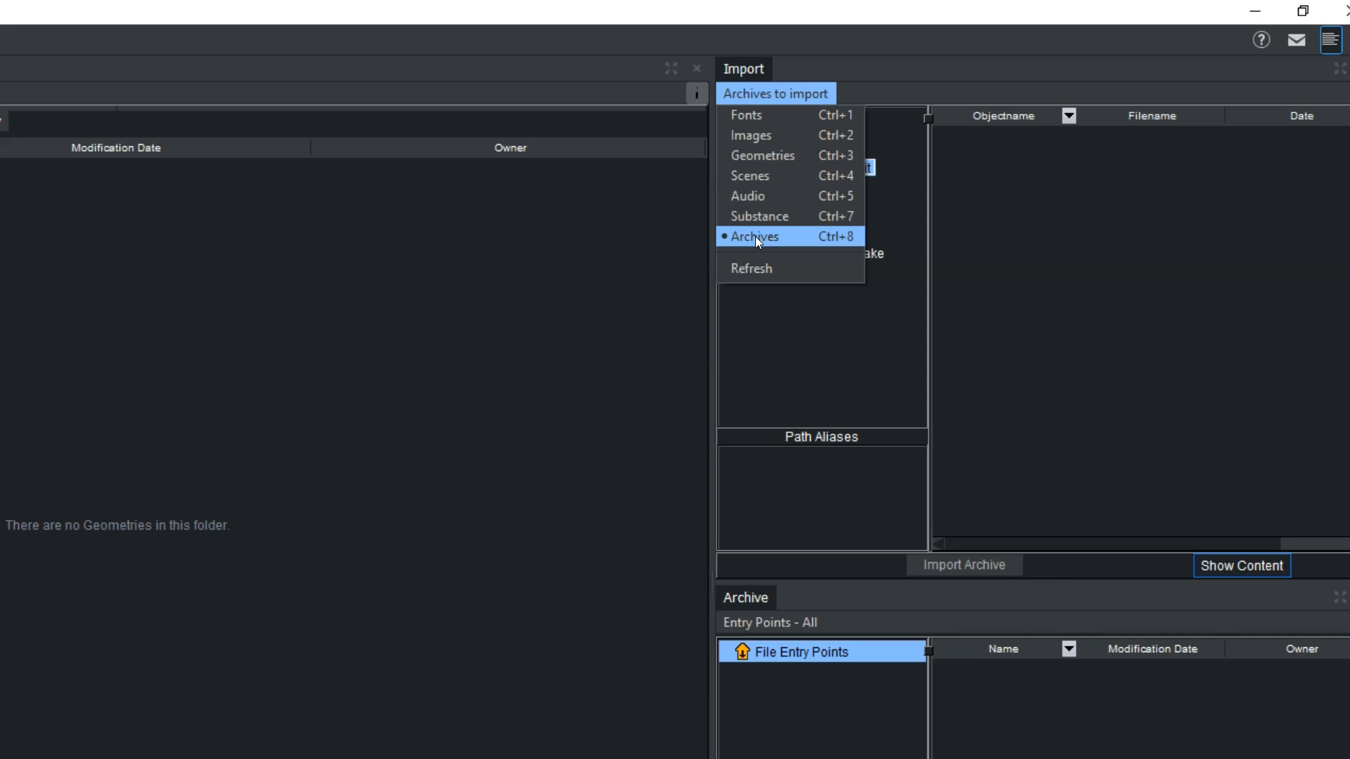
left_click(755, 236)
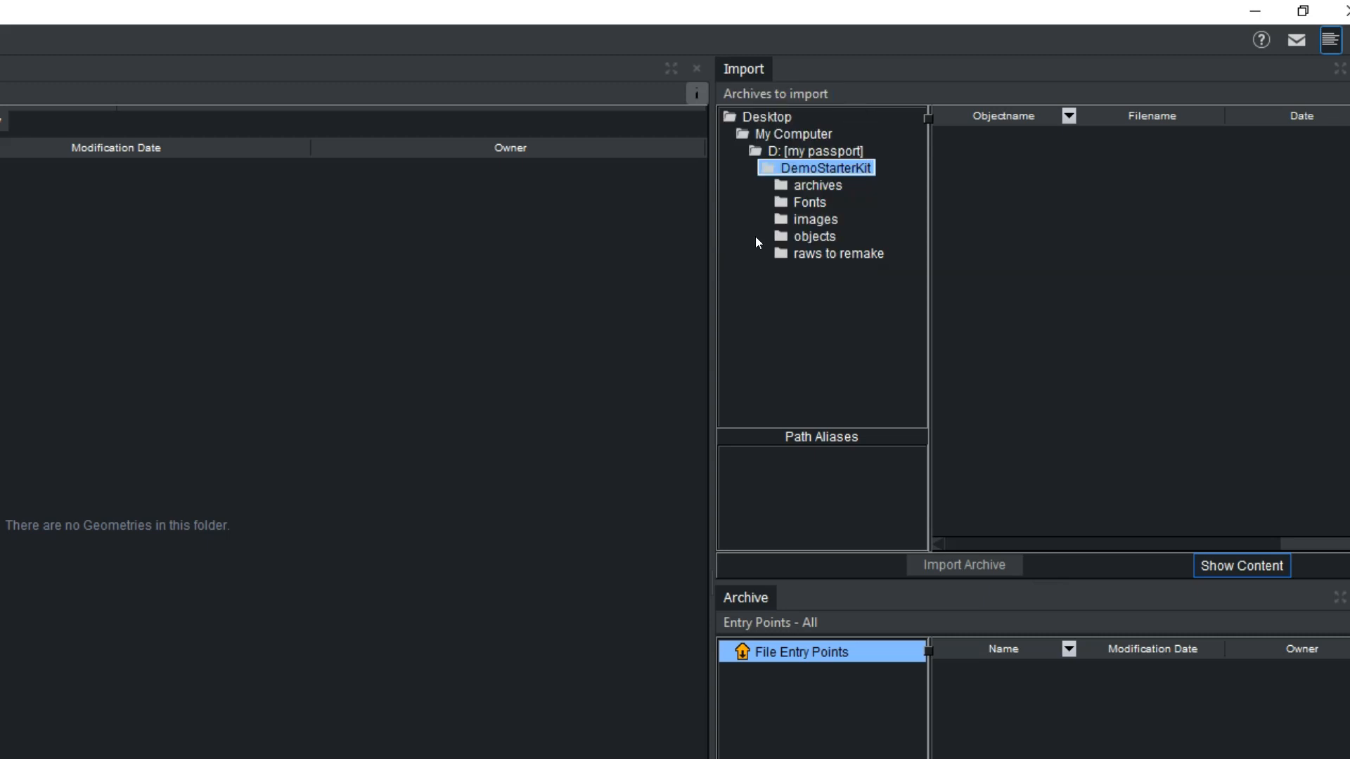
left_click(835, 189)
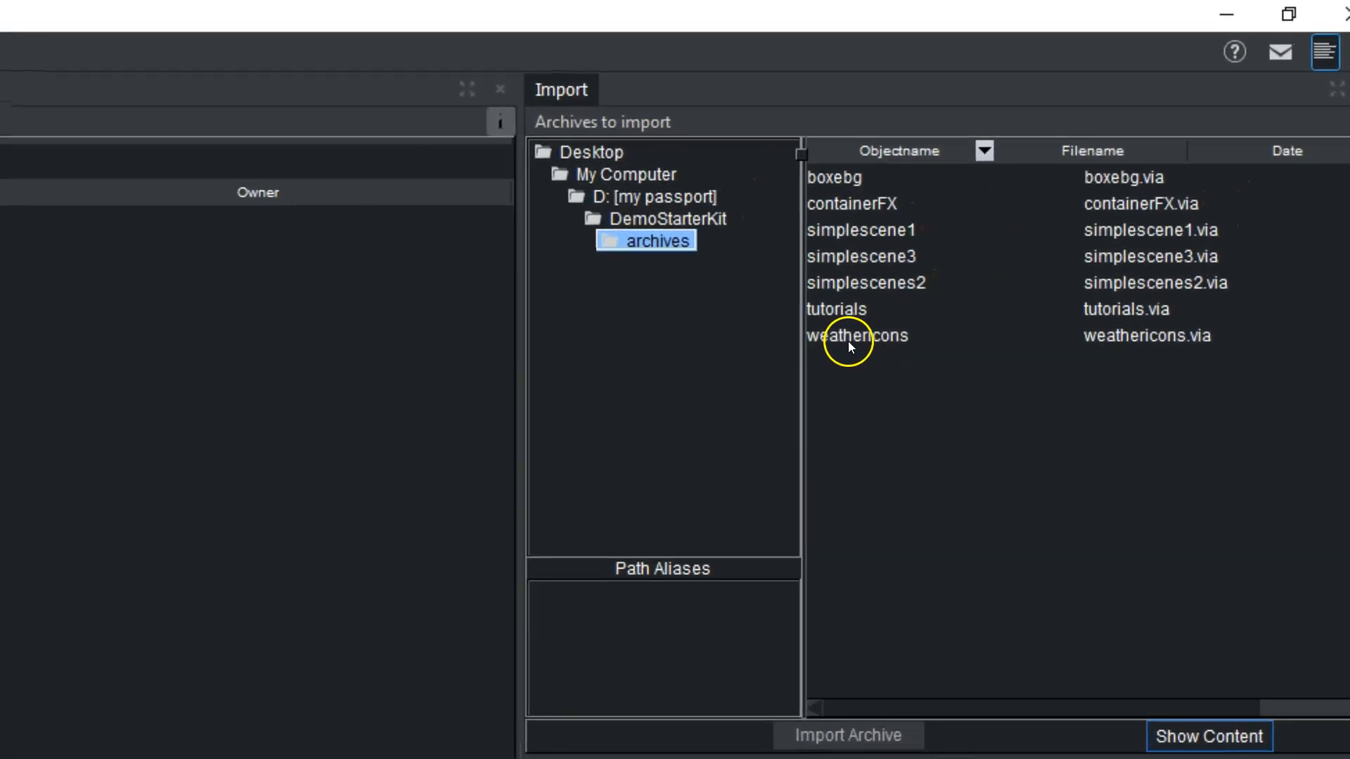
- Import geometries 01 and 02 from the weathericons archive into newfolder, and filter the folder to geometries
left_click(847, 341)
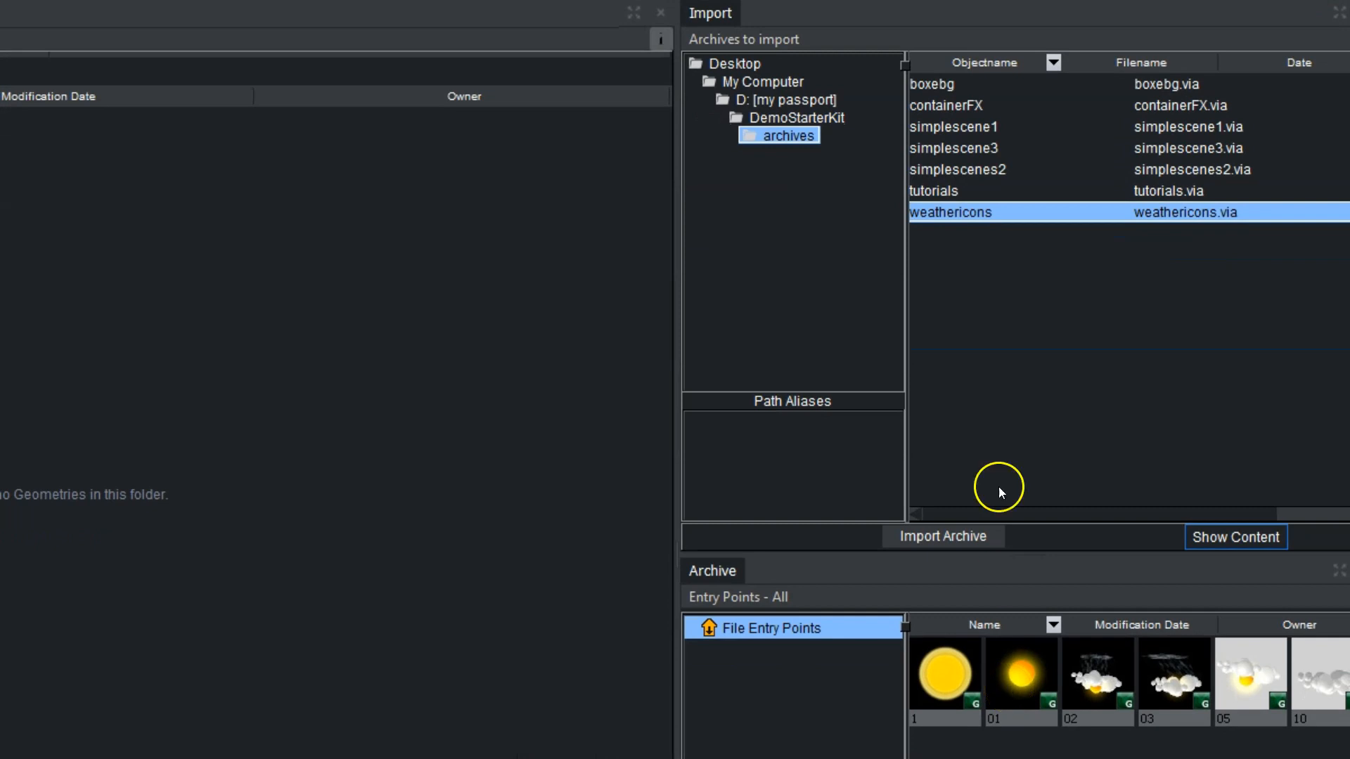
left_click_drag(967, 222, 0, 316)
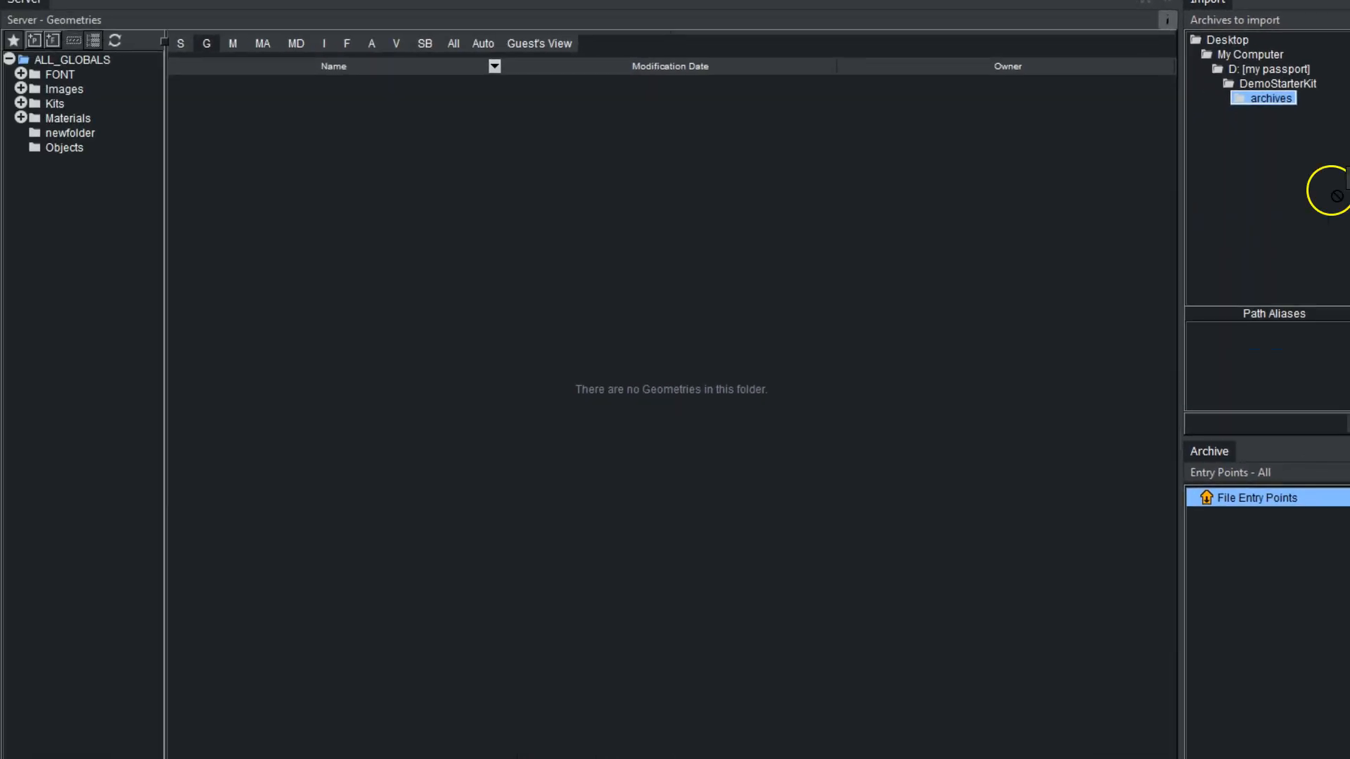
left_click_drag(308, 245, 378, 191)
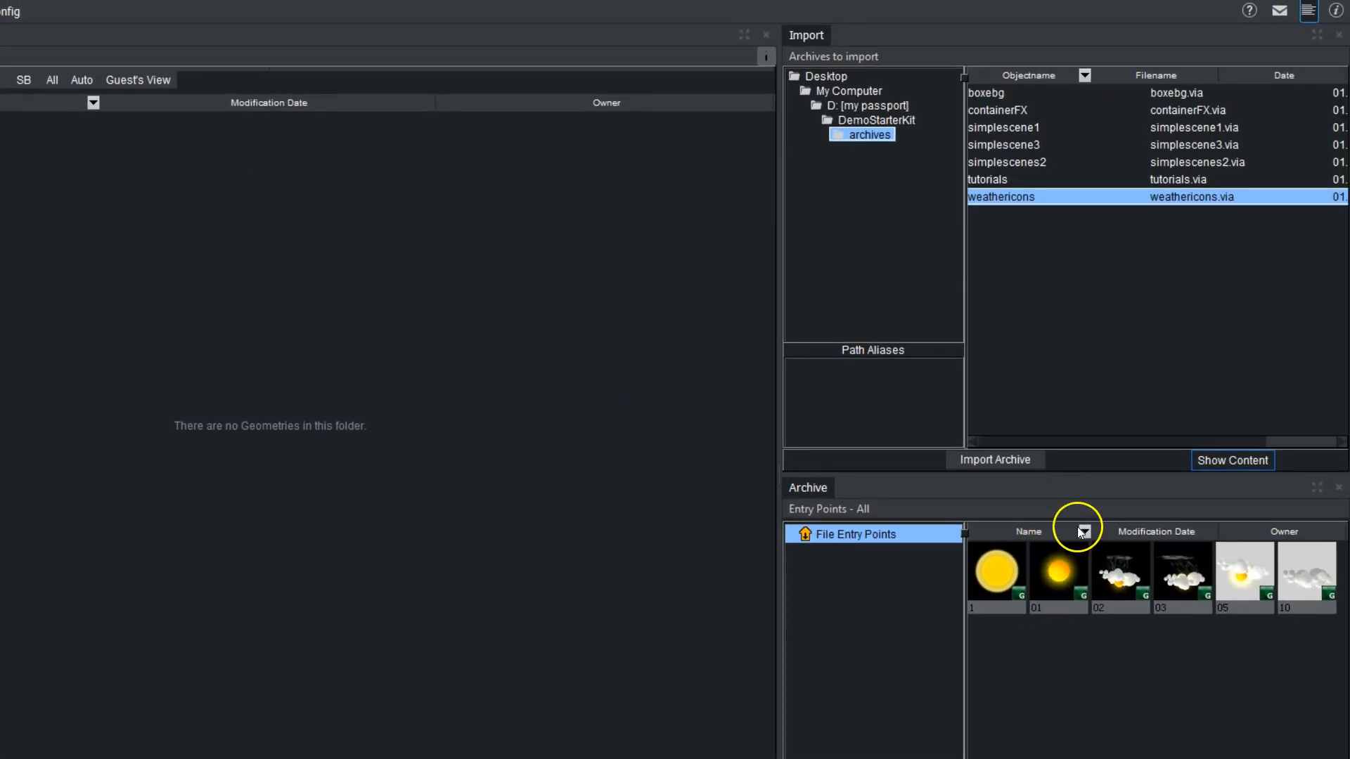
left_click_drag(1056, 581, 37, 143)
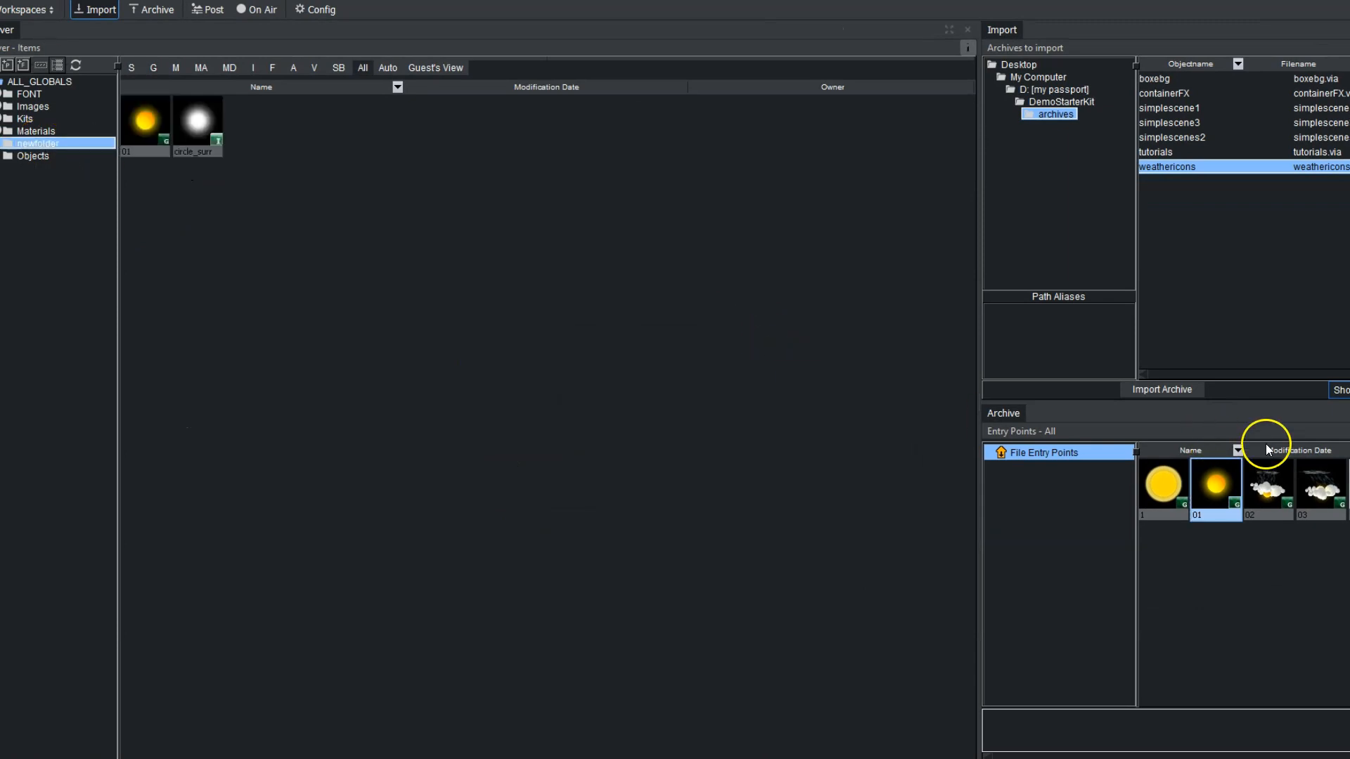
left_click_drag(1276, 487, 70, 141)
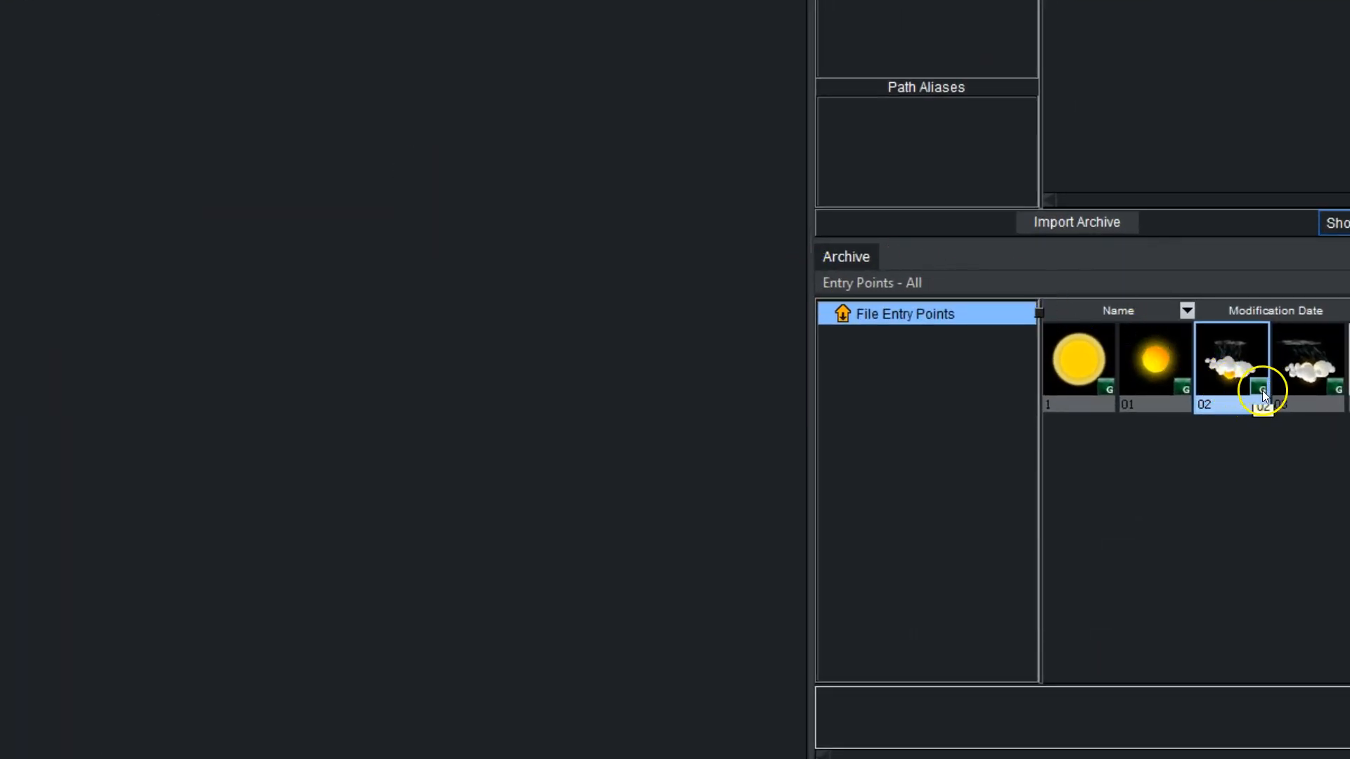
left_click(274, 124)
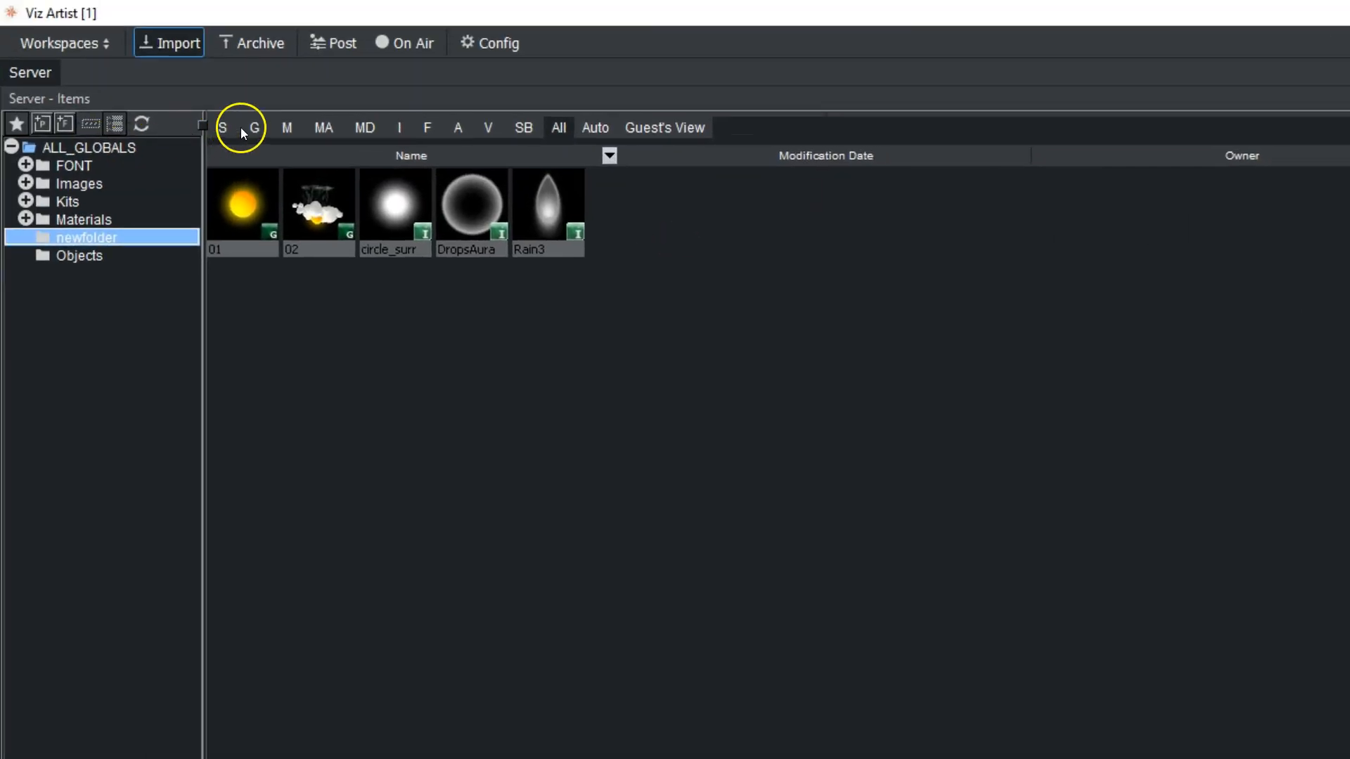
left_click(255, 125)
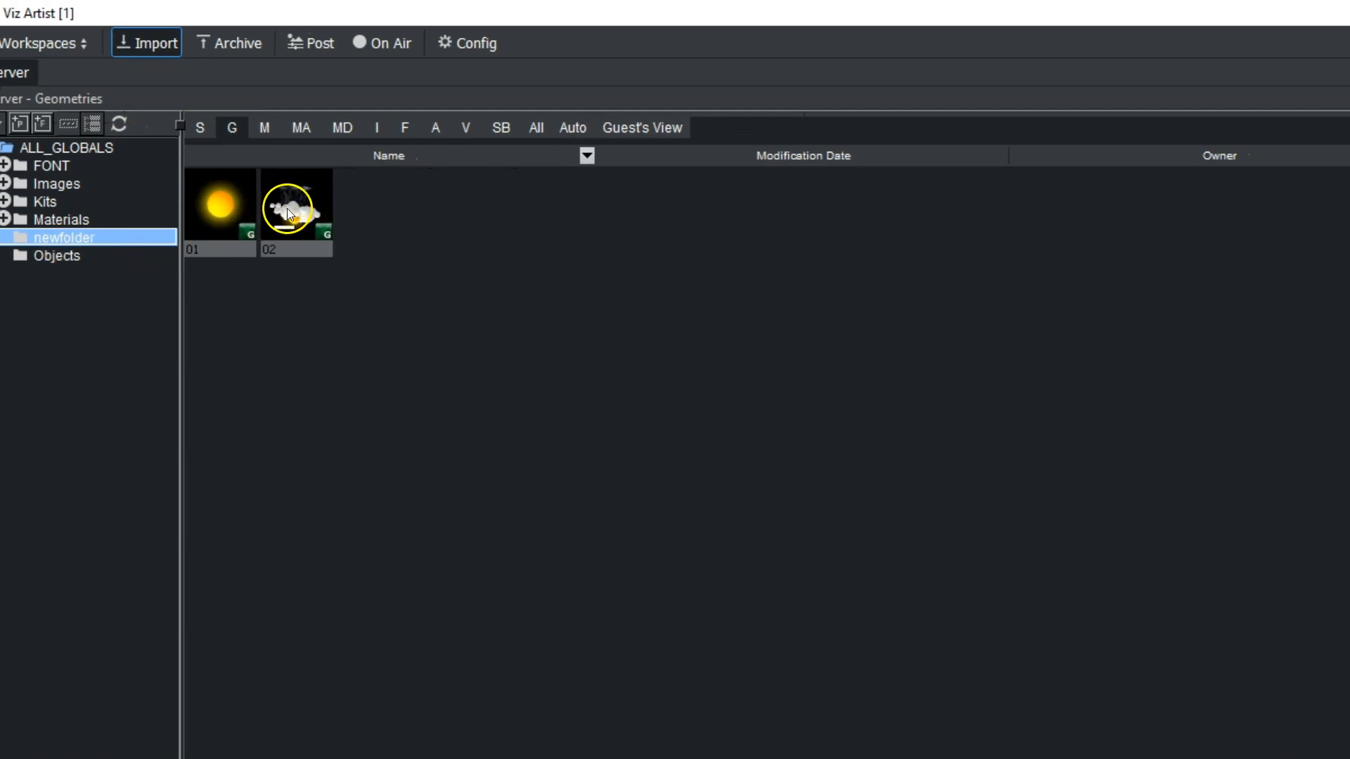
- Switch the import type to Images and browse to the images folder of DemoStarterKit
left_click(898, 99)
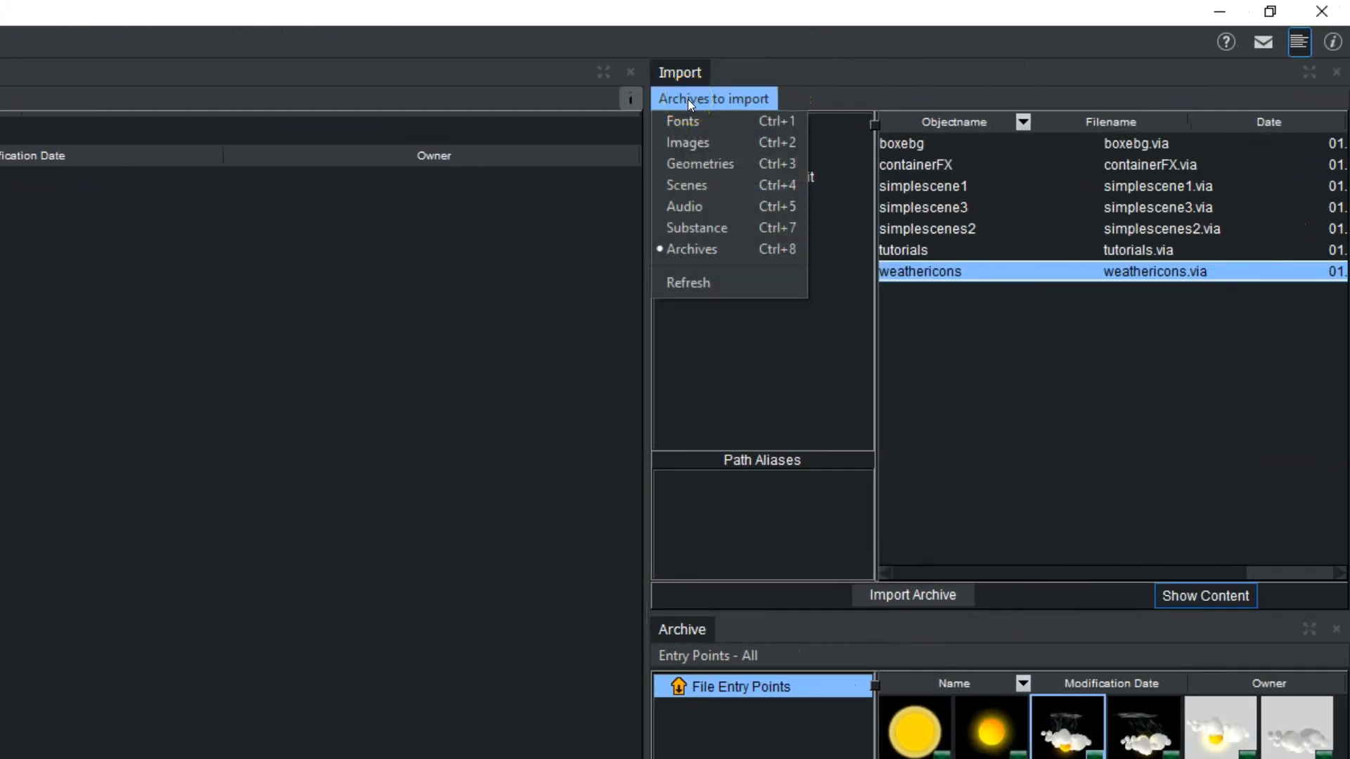
left_click(688, 142)
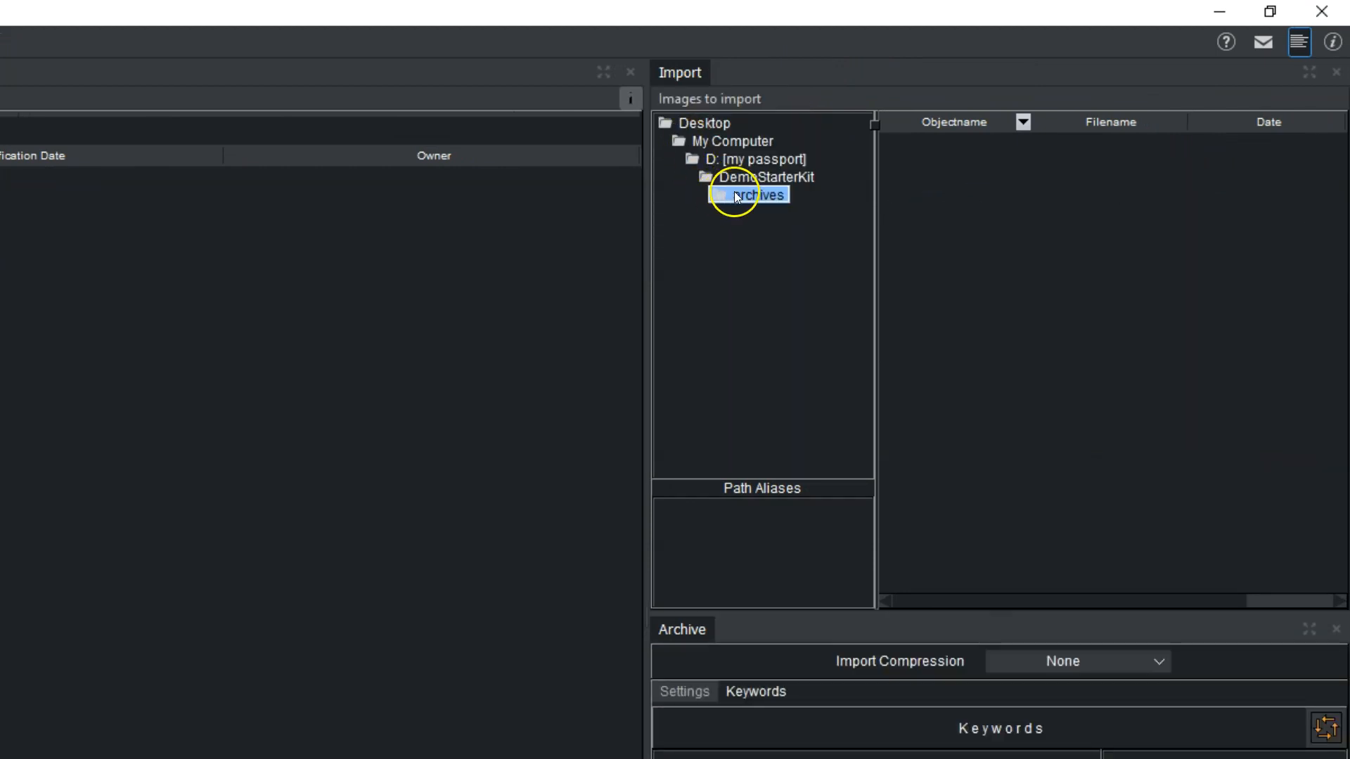
left_click(752, 178)
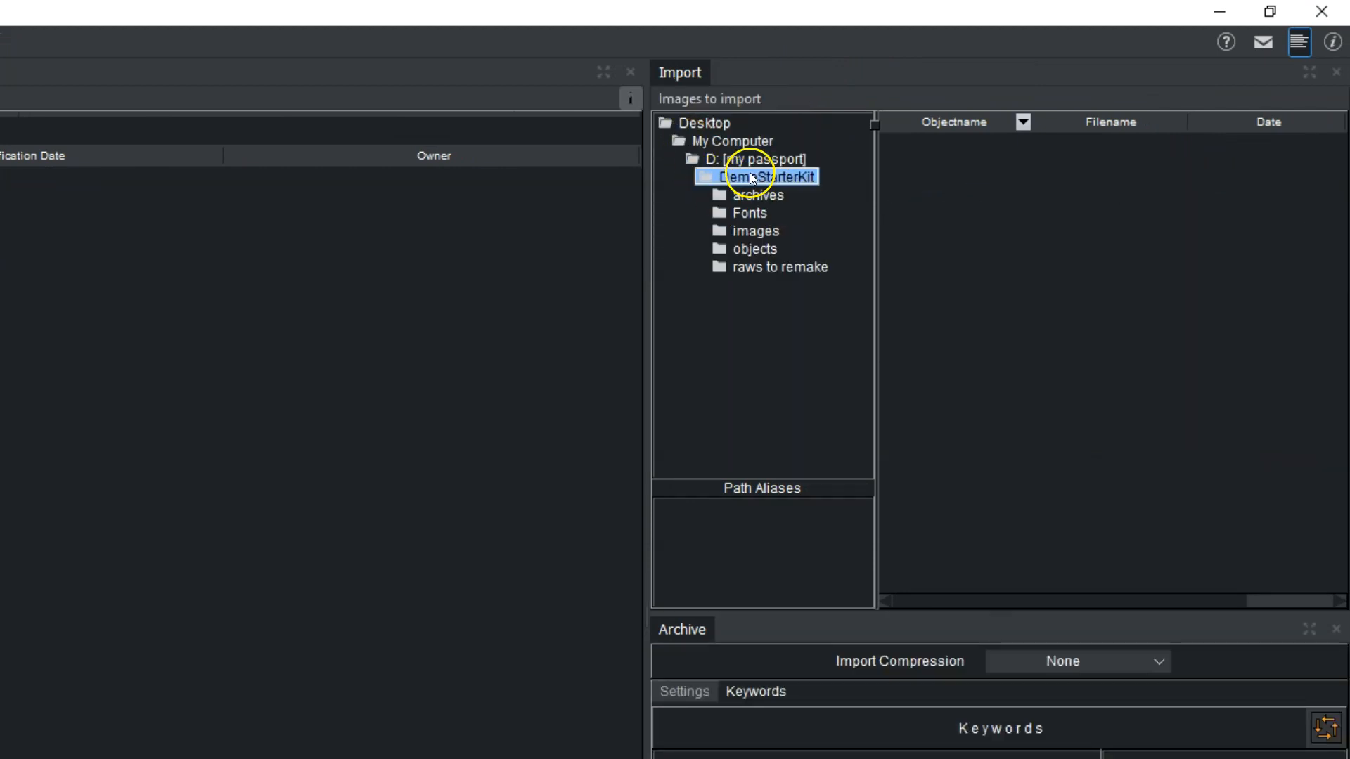
left_click(751, 226)
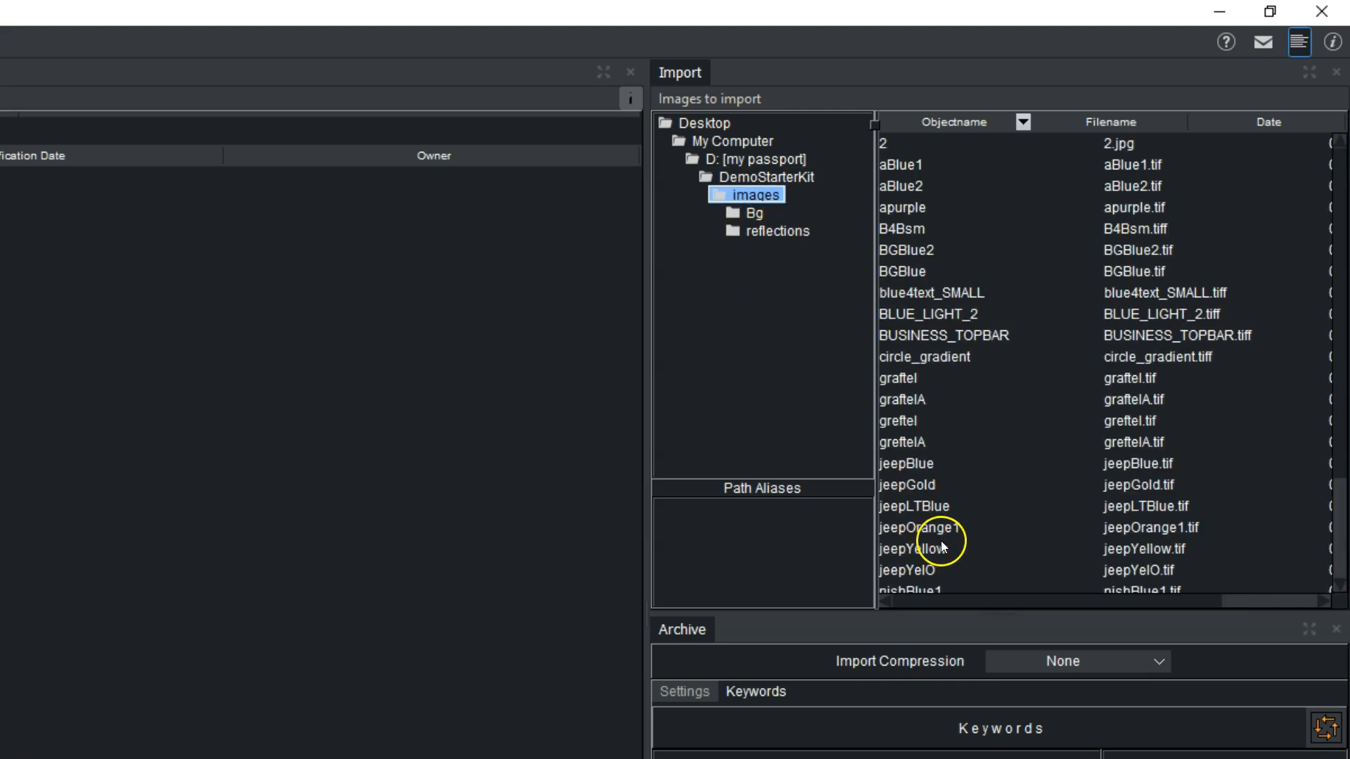
- Import the jeepGold, jeepLTBlue and jeepYellow images into newfolder
left_click(887, 483)
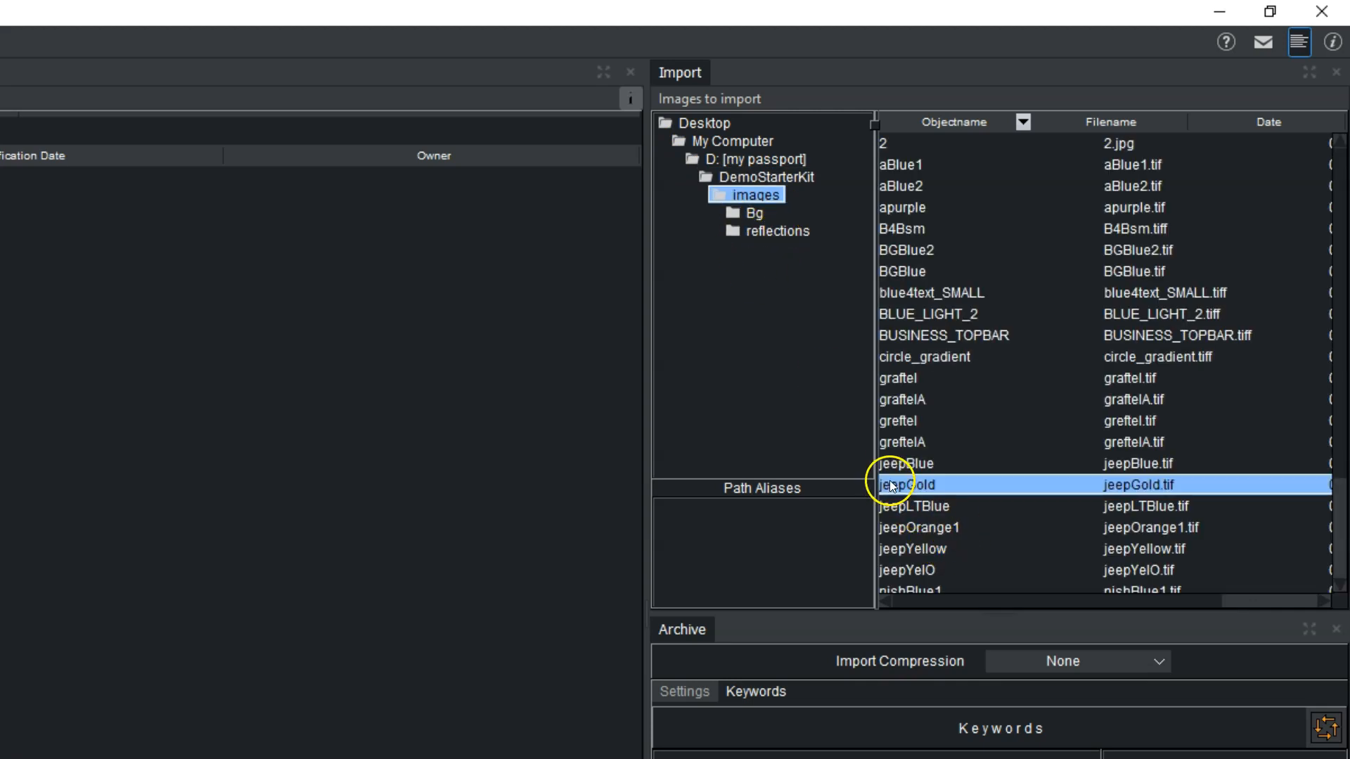
left_click_drag(926, 489, 572, 271)
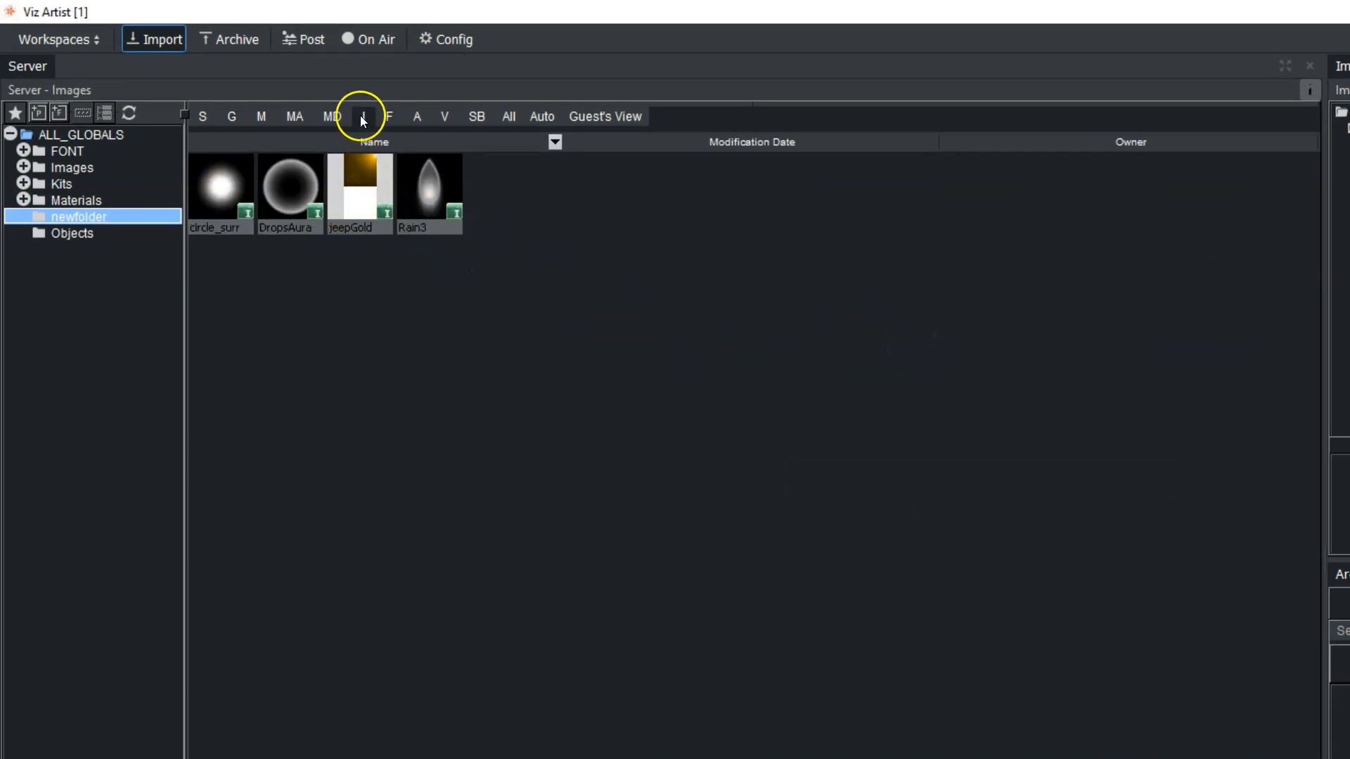
left_click_drag(1153, 367, 830, 366)
left_click_drag(1148, 338, 596, 254)
- Import jeepYellow into newfolder again and replace the existing image
left_click_drag(1153, 361, 872, 394)
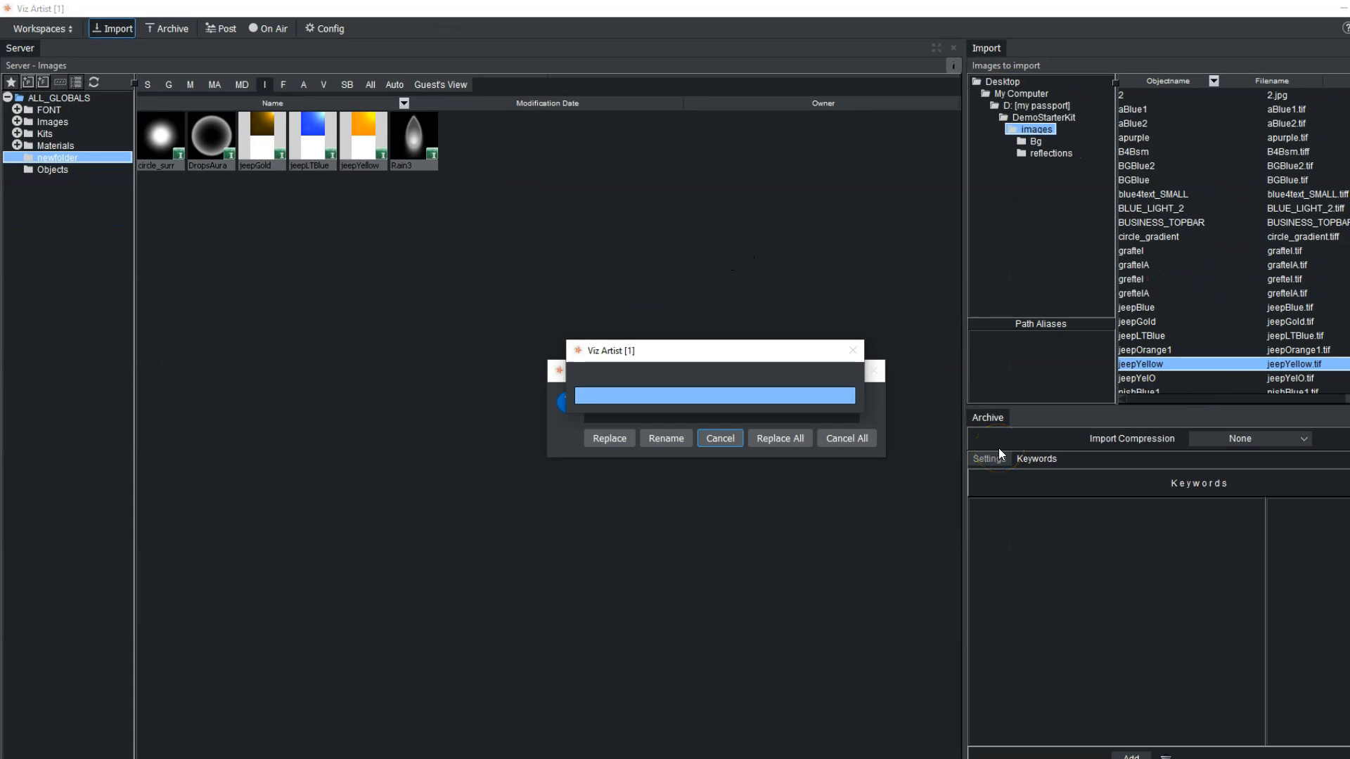
left_click_drag(757, 354, 613, 279)
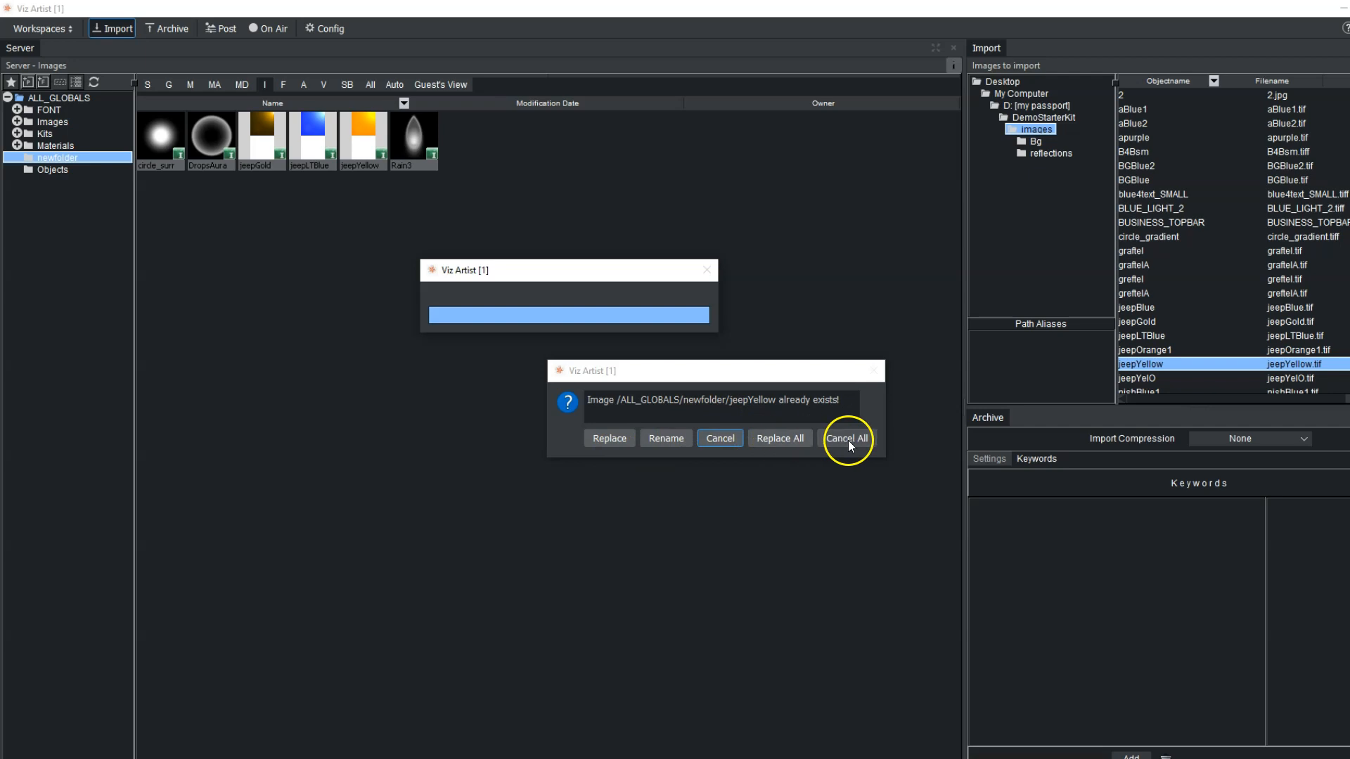
left_click(603, 439)
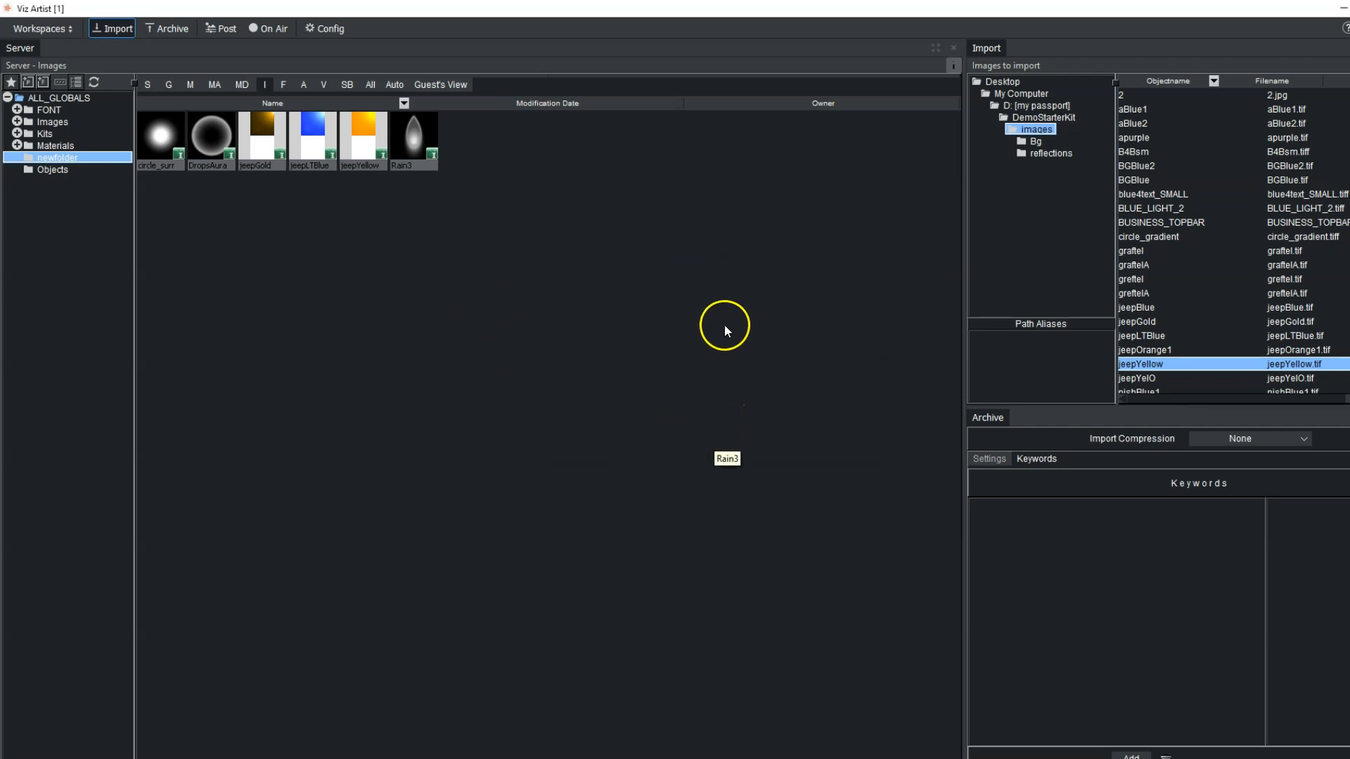
- Switch the import type to Fonts and browse to the Fonts folder inside C: Windows
left_click(1001, 65)
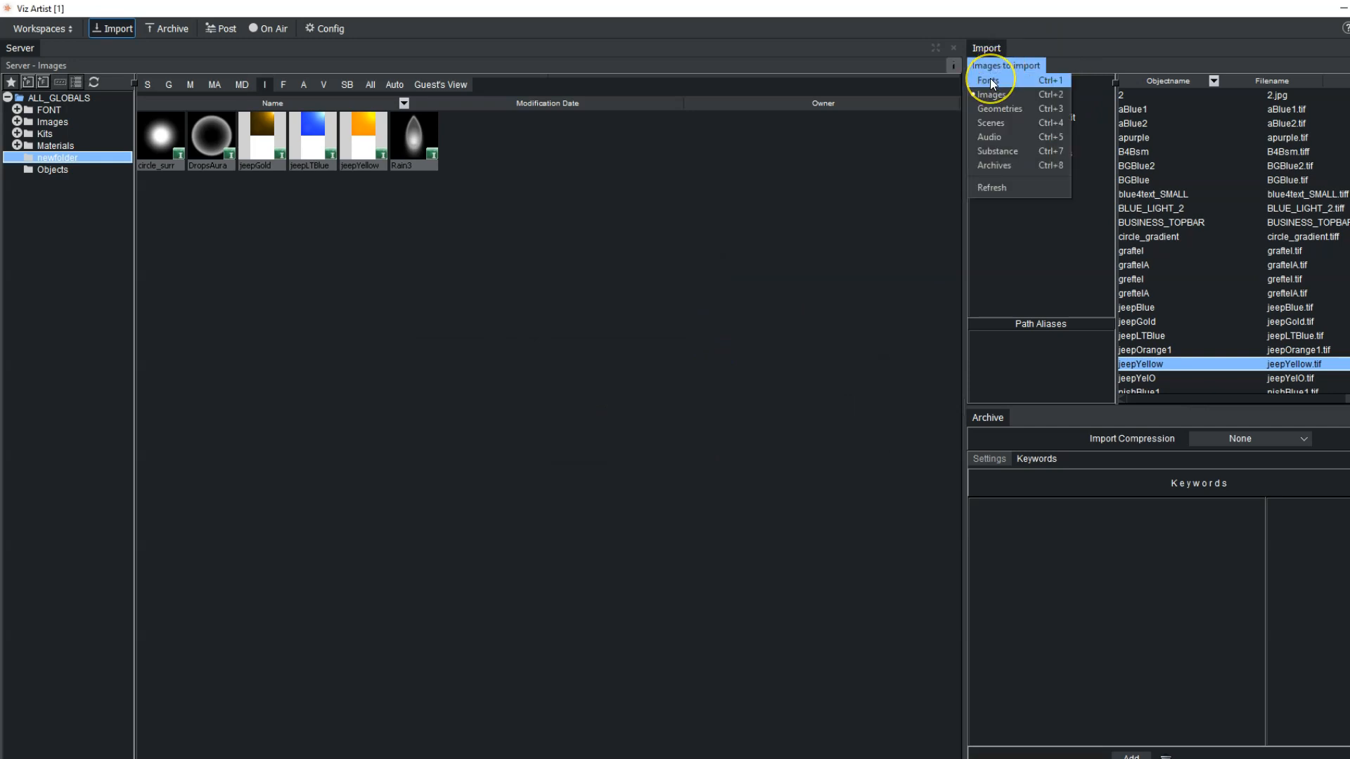
left_click(989, 78)
left_click(1026, 91)
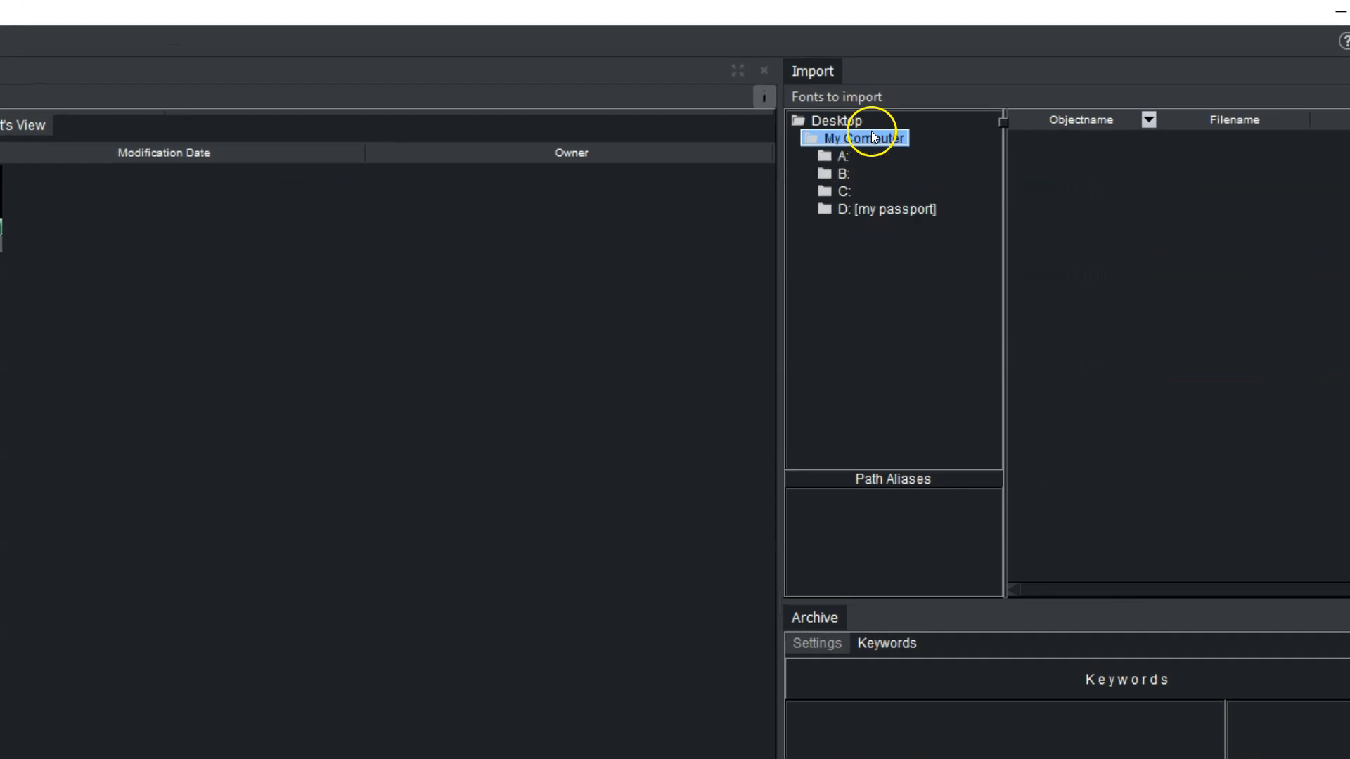
left_click(844, 191)
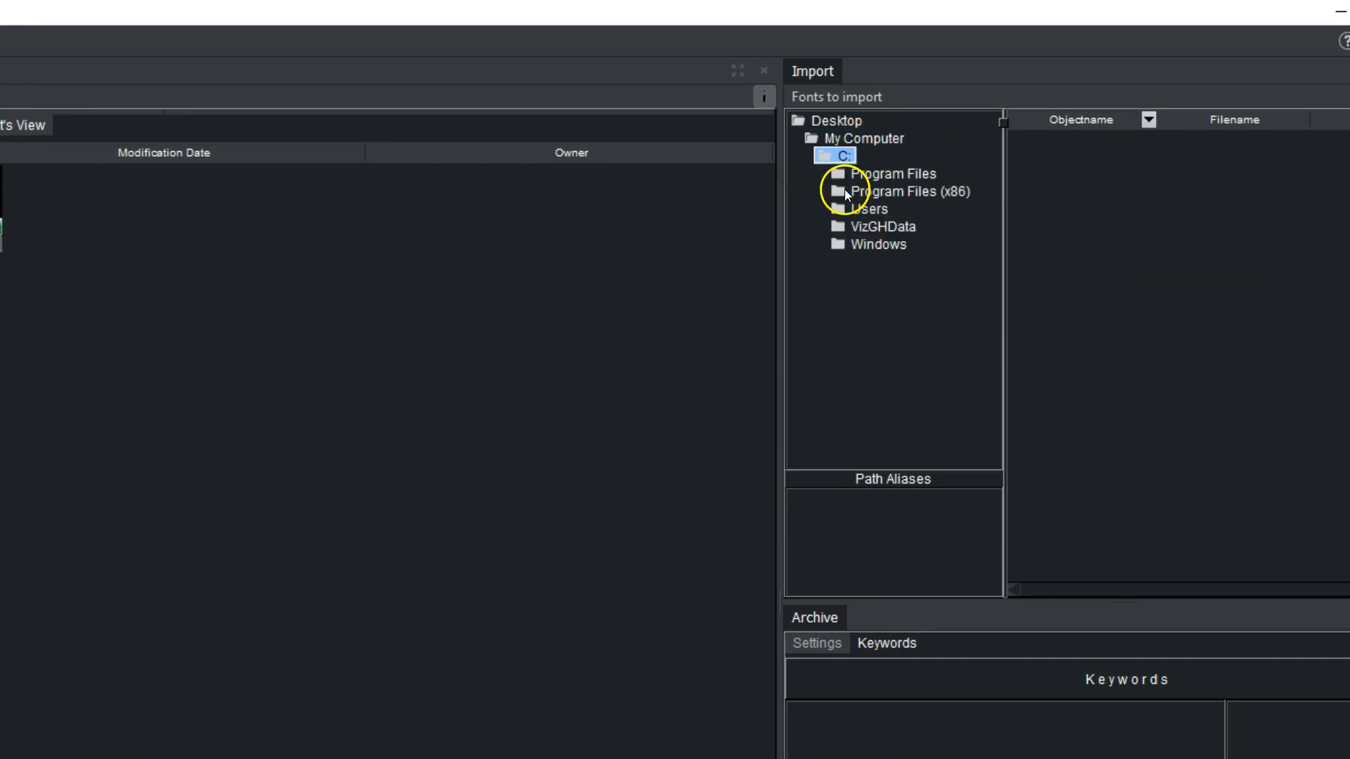
left_click(885, 244)
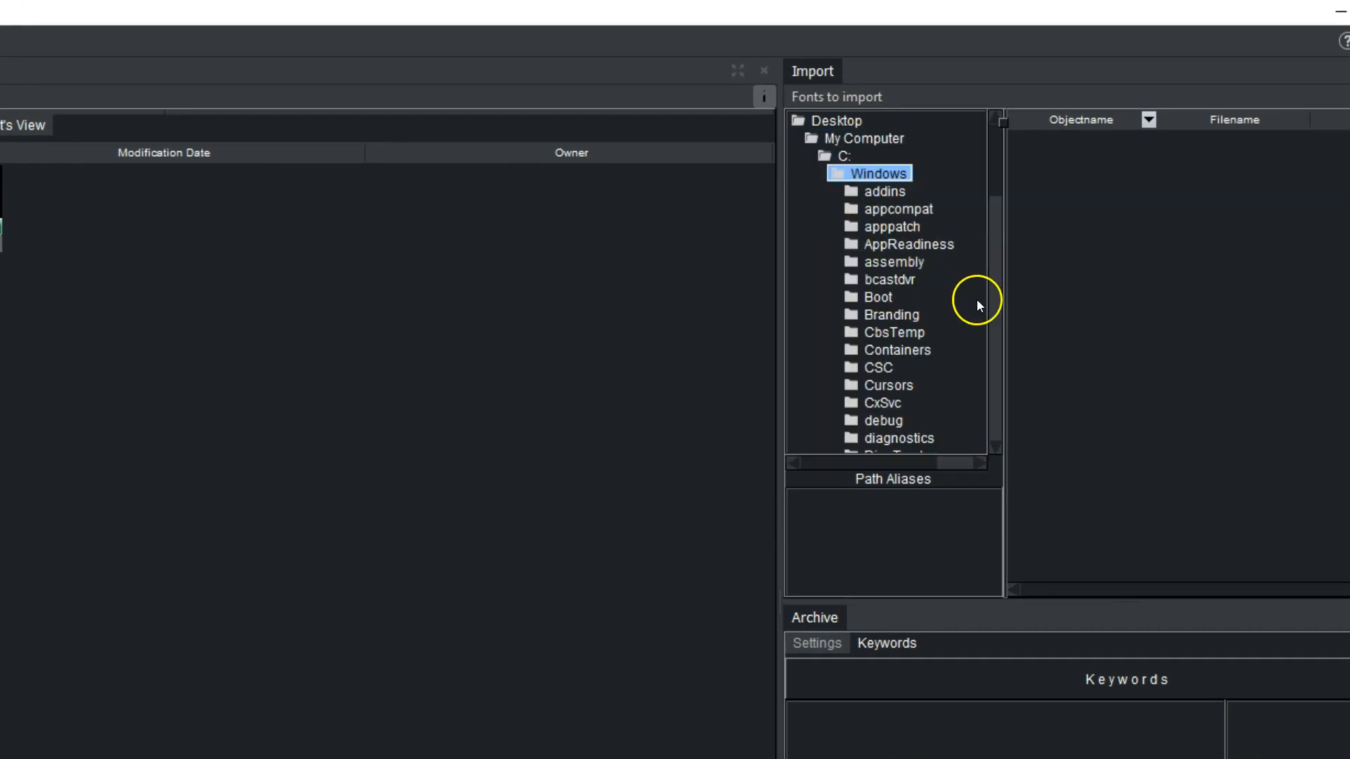
left_click_drag(998, 171, 995, 221)
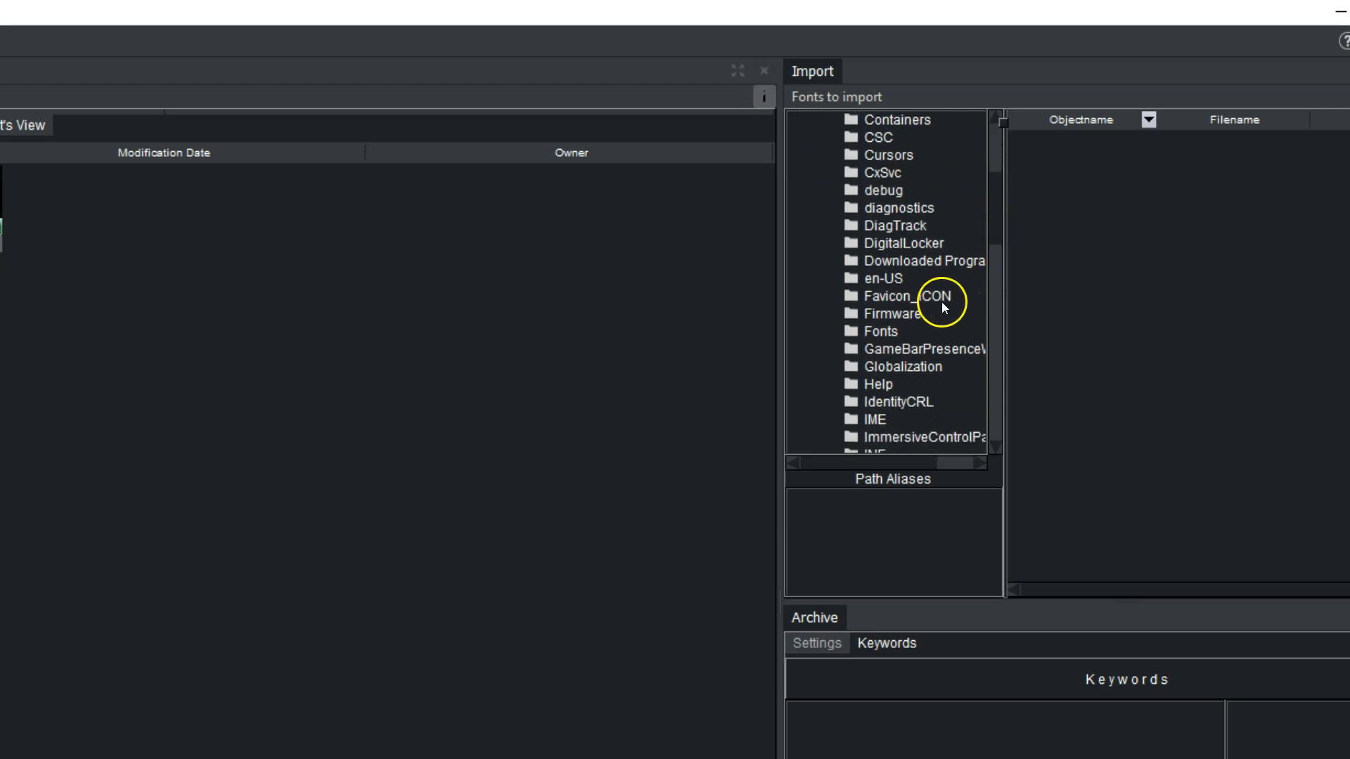
left_click(875, 330)
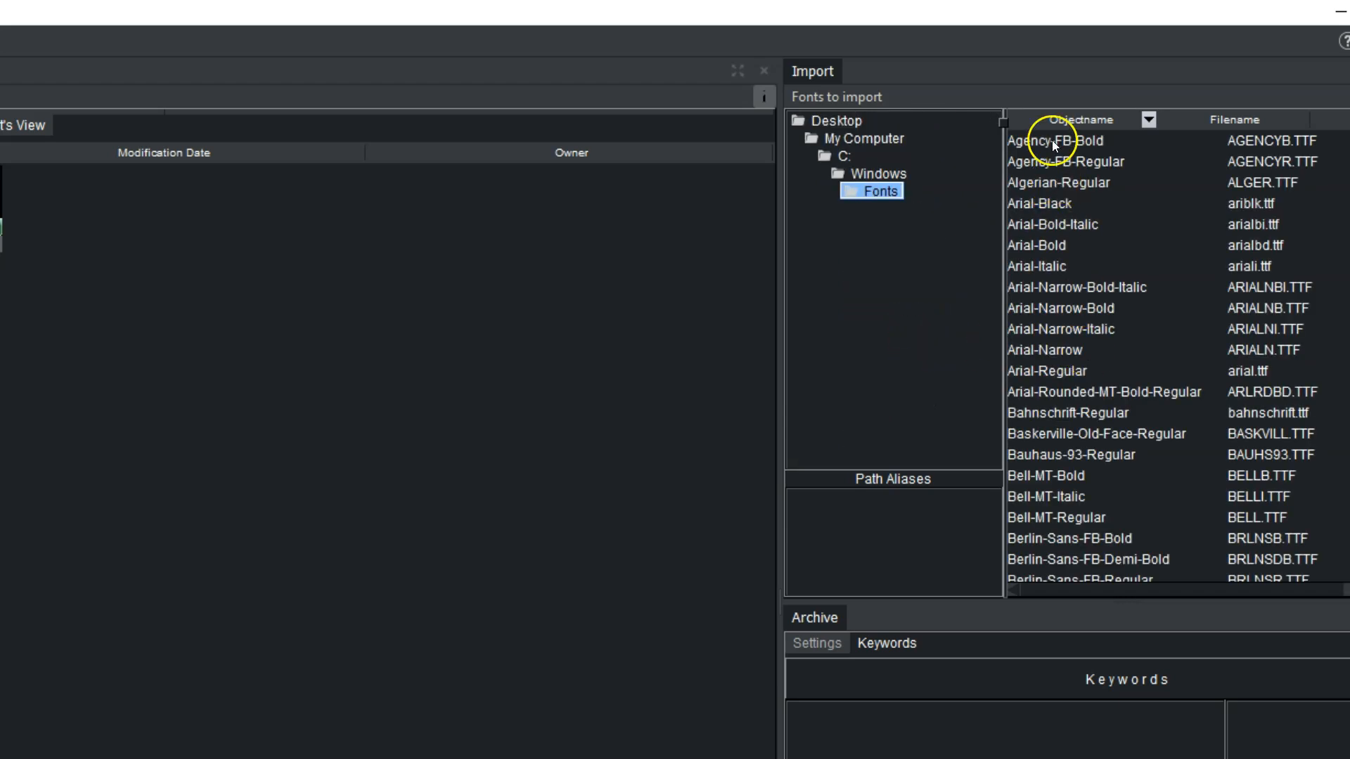
- Select the Arial-Narrow and Arial-Rounded-MT-Bold-Regular fonts for import into newfolder
left_click_drag(1039, 350, 336, 309)
left_click_drag(1175, 351, 1187, 392)
- Open the choice of file types to import
left_click(844, 96)
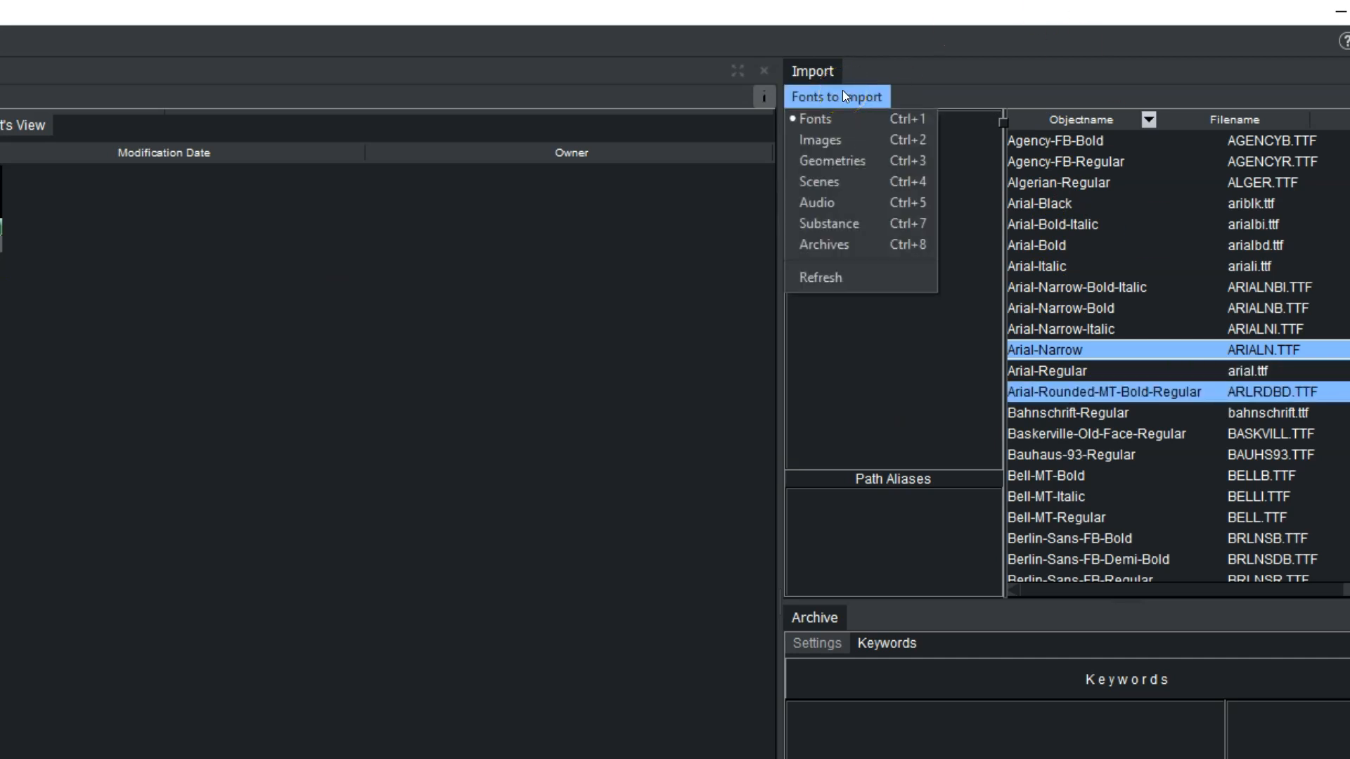